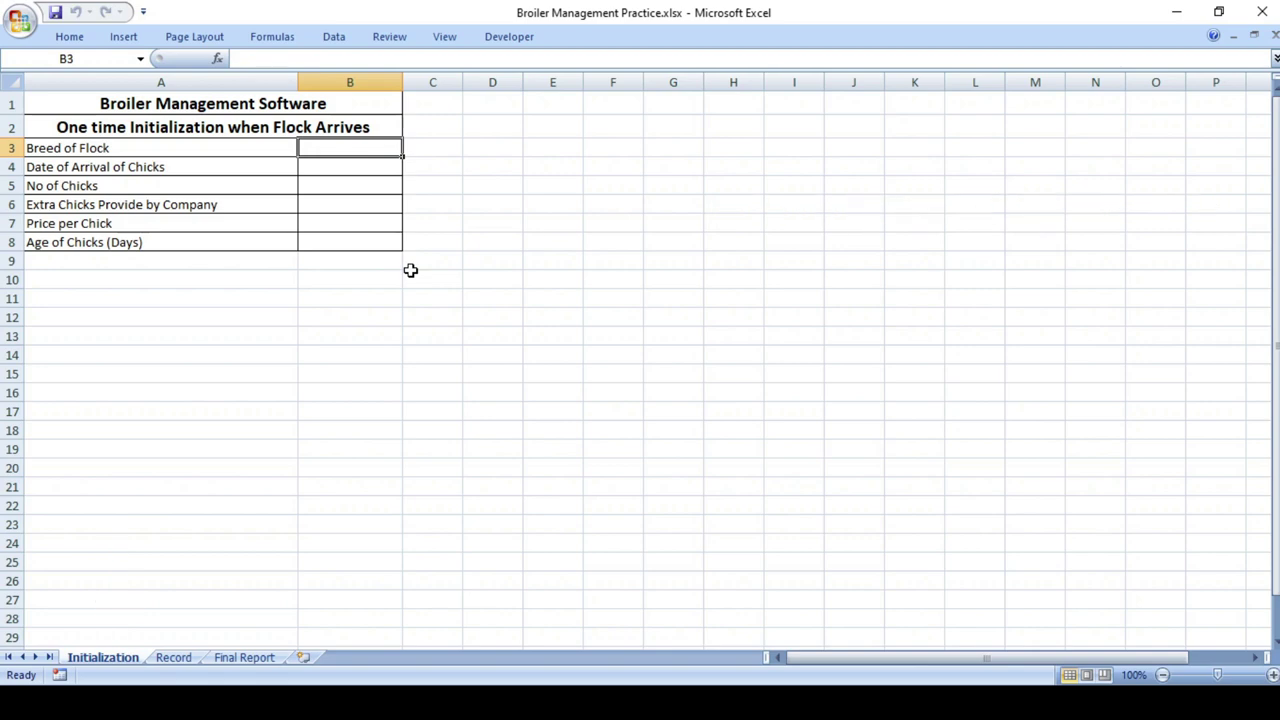
- Enter breed Skylark, arrival date 1-Jan-21 and 5000 chicks in the flock details
{"action": "type", "text": "Sk"}
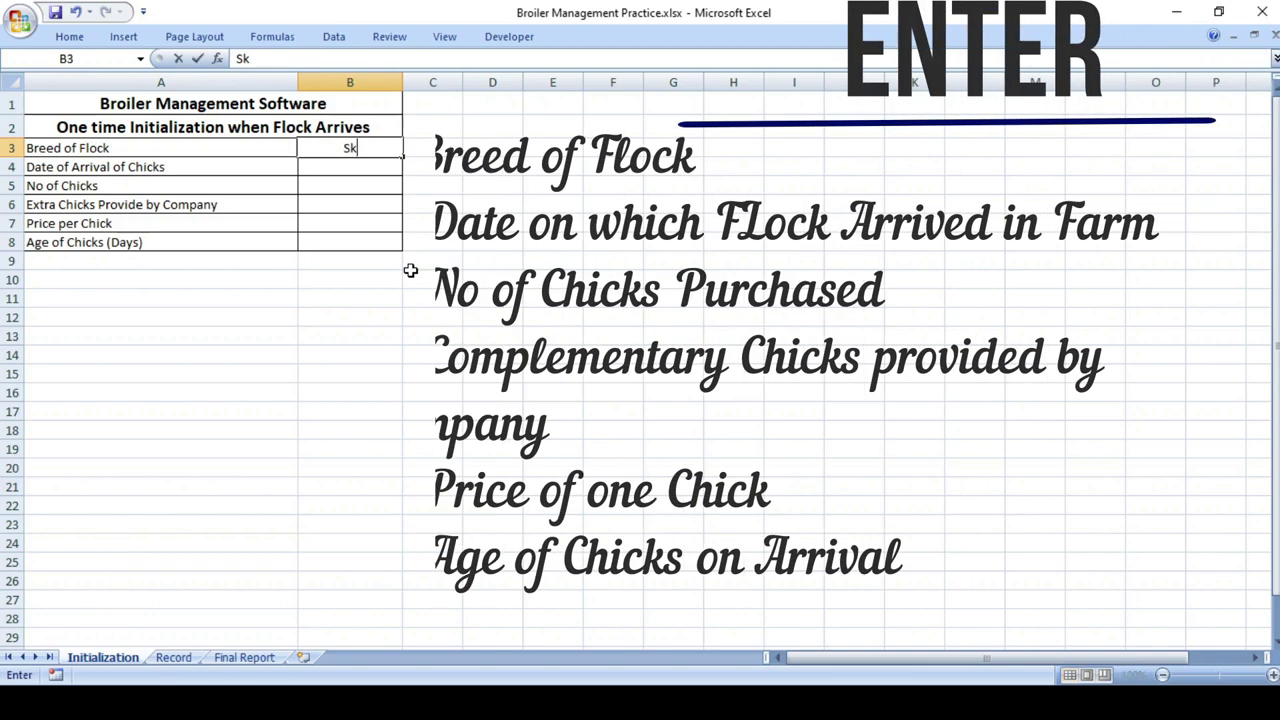
{"action": "type", "text": "ylark"}
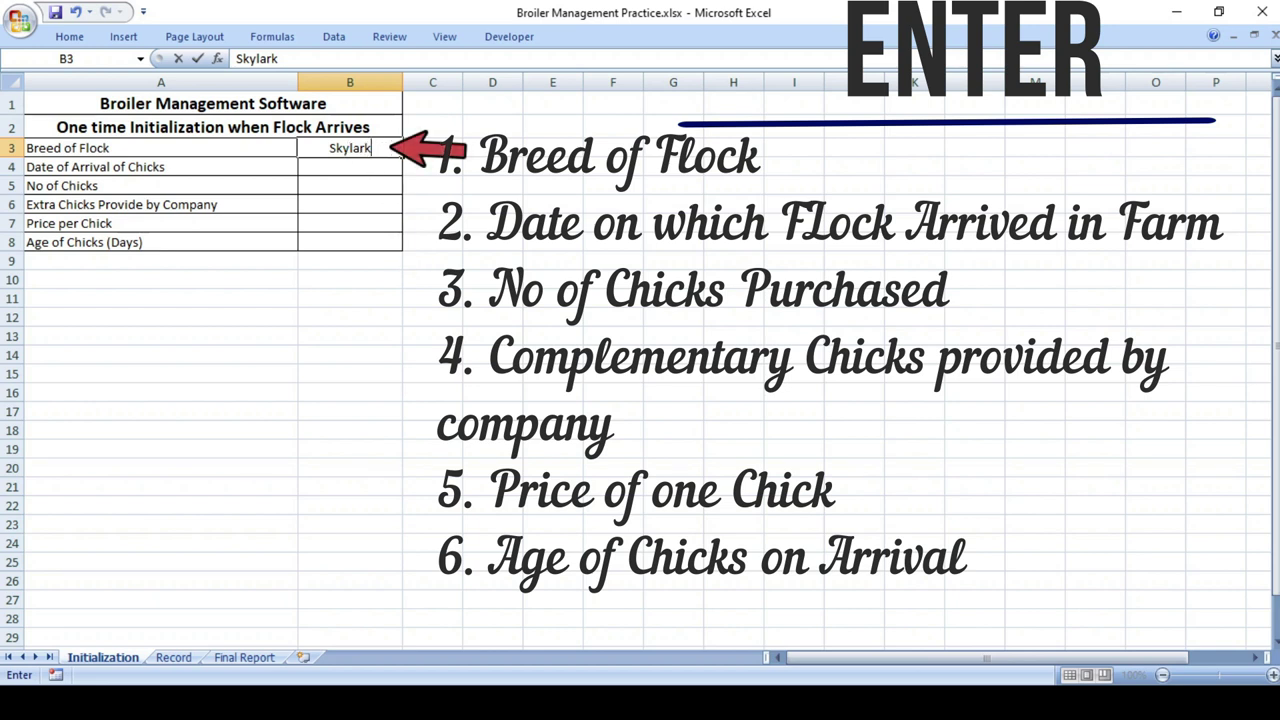
{"action": "key", "text": "Return"}
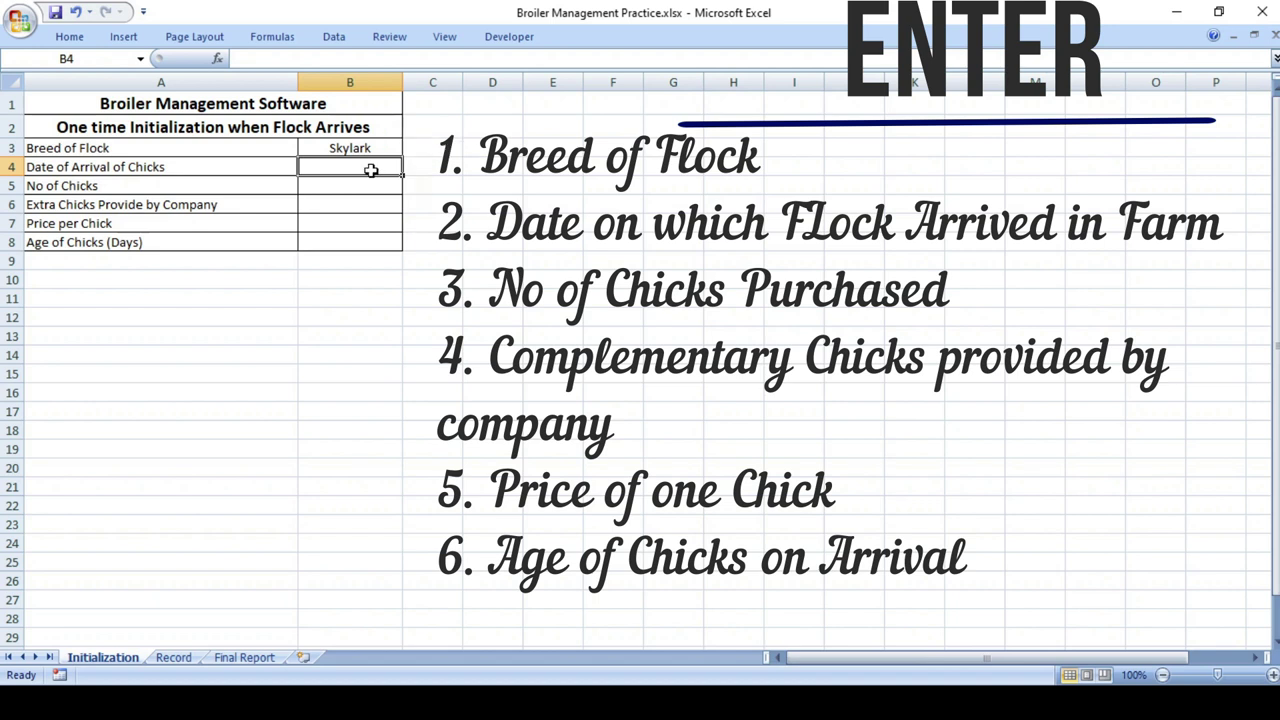
{"action": "type", "text": "1-Jan-21"}
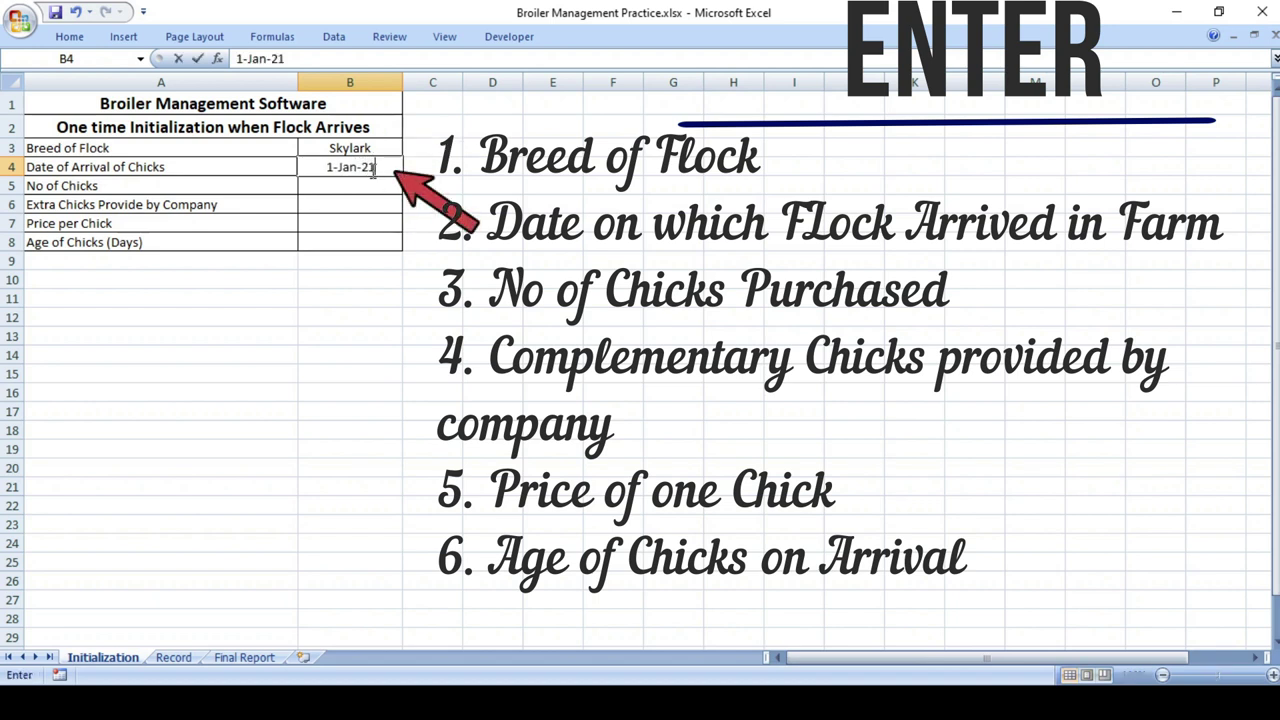
{"action": "key", "text": "Return"}
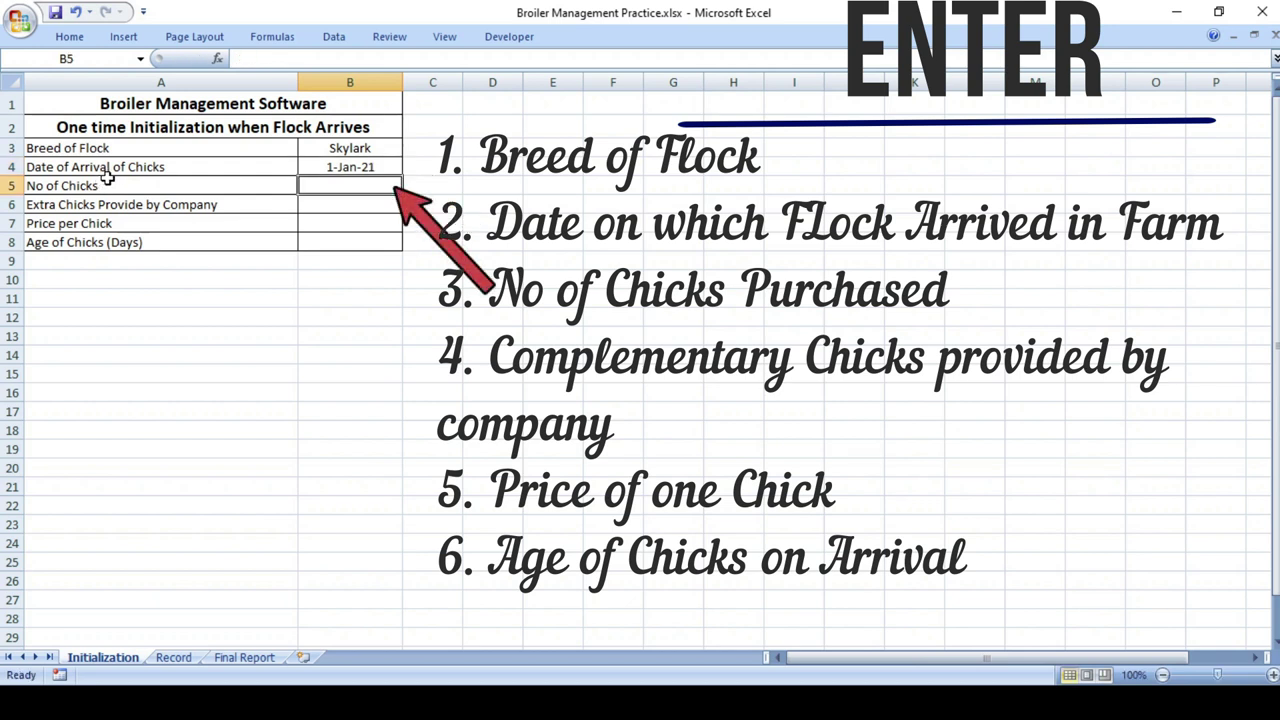
{"action": "type", "text": "5000"}
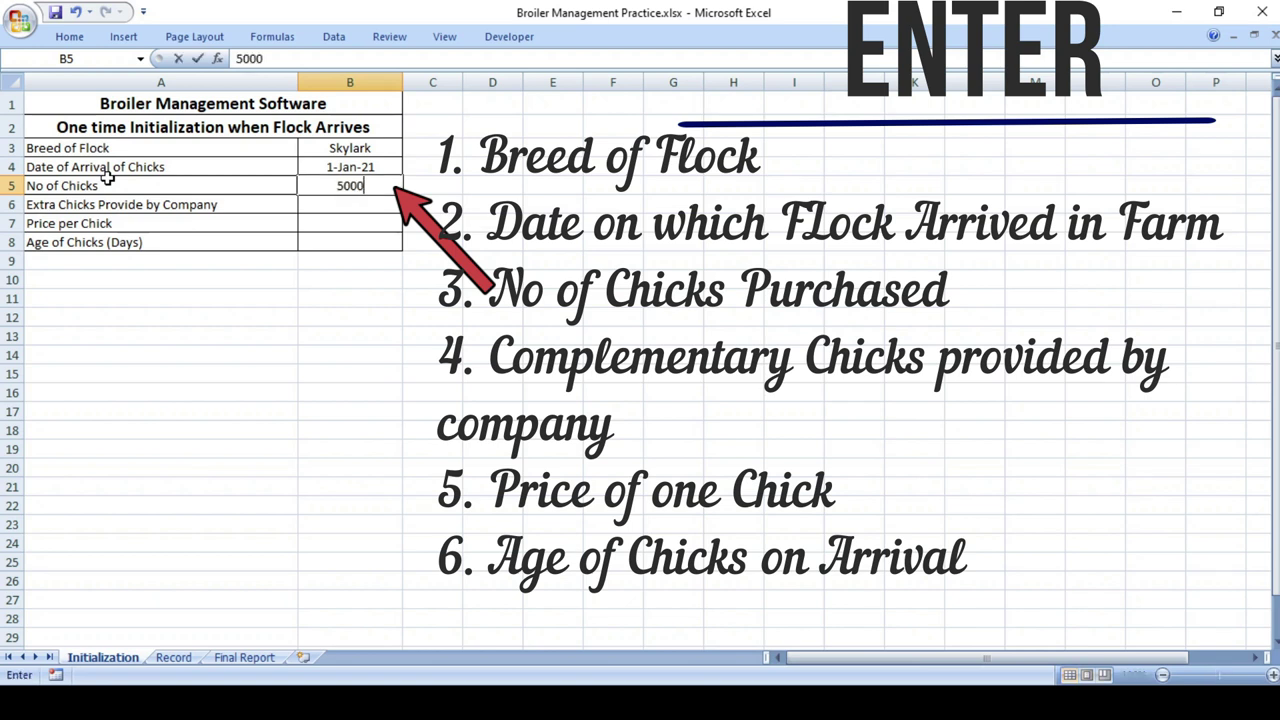
{"action": "key", "text": "Return"}
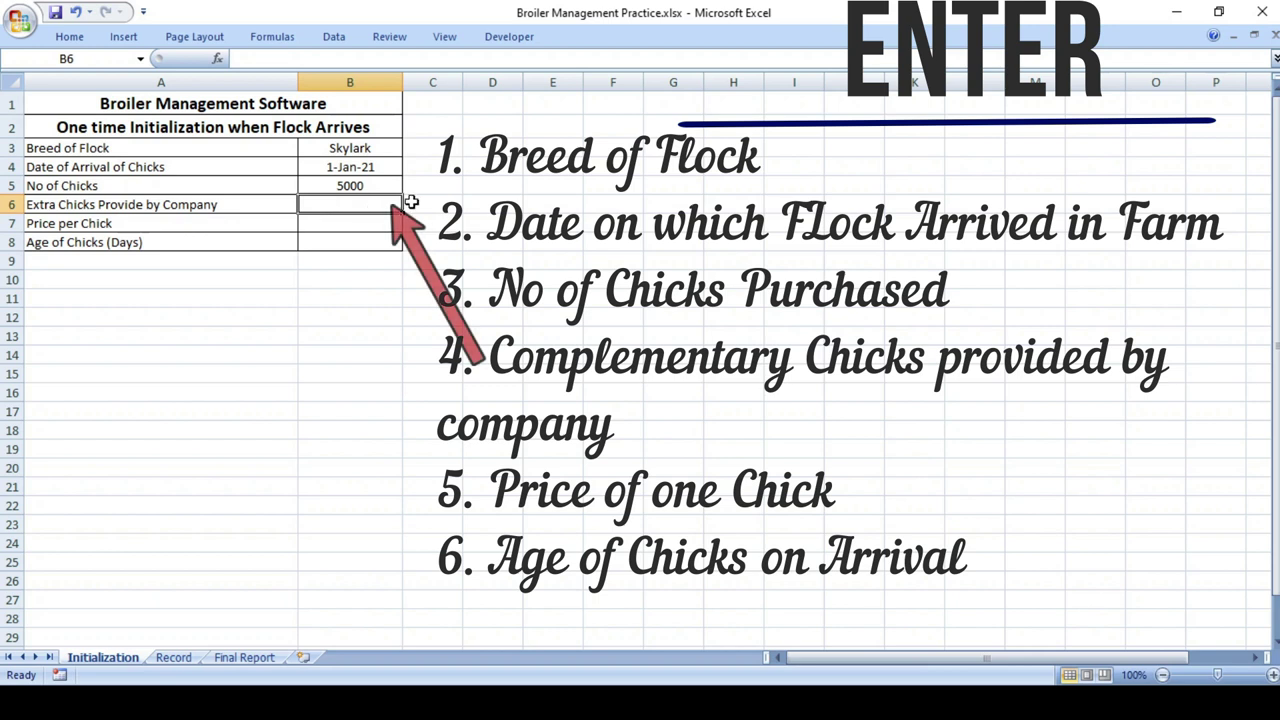
- Enter 20 extra chicks, a price of 36 per chick and an age of 1 day
{"action": "type", "text": "20"}
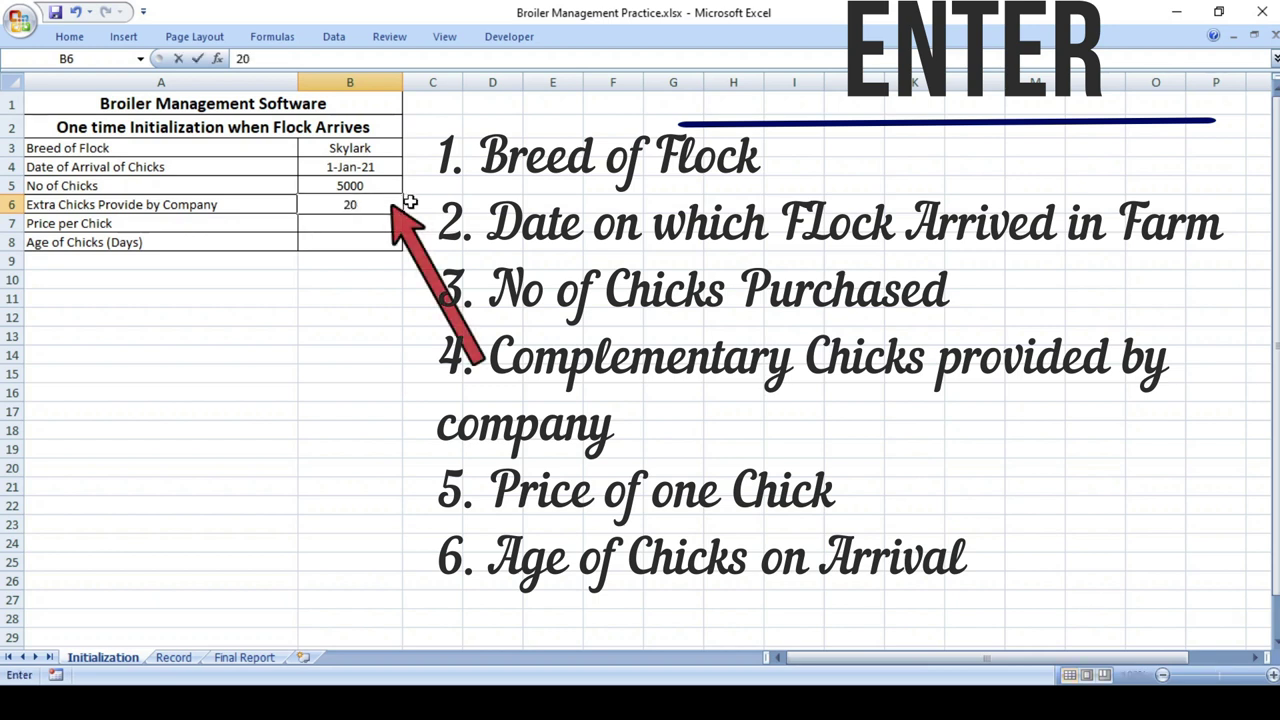
{"action": "key", "text": "Return"}
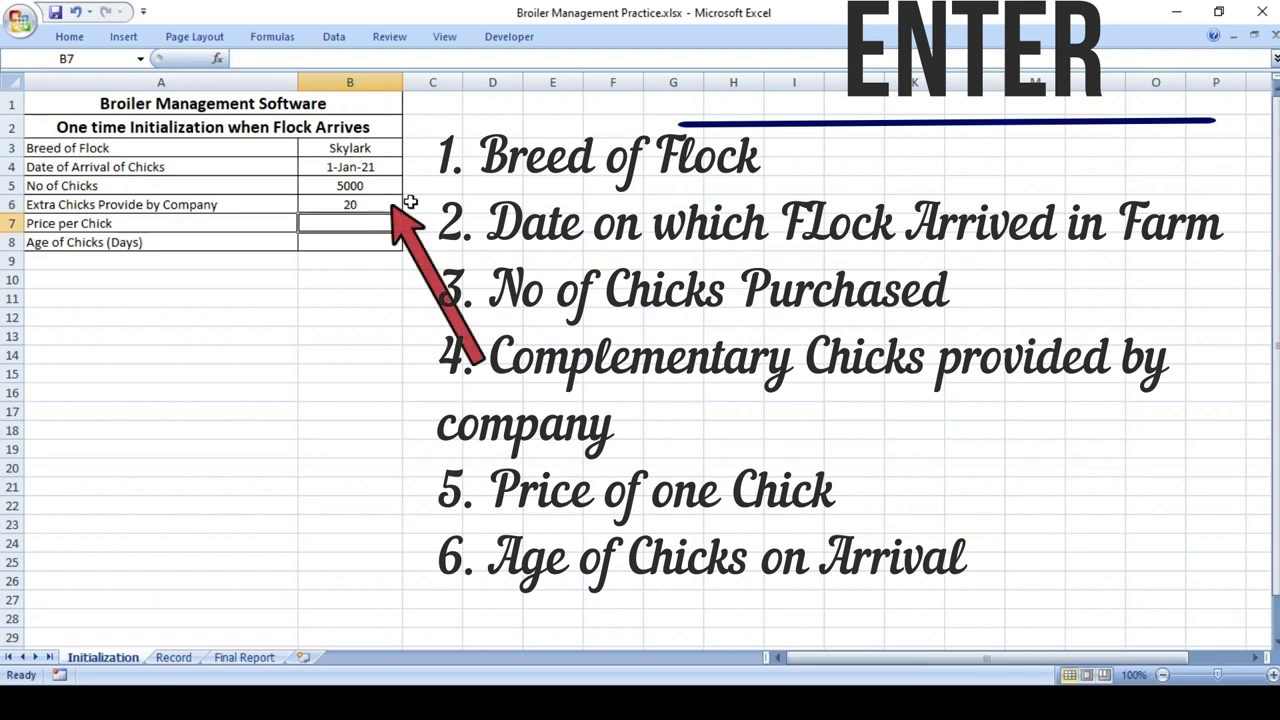
{"action": "type", "text": "36"}
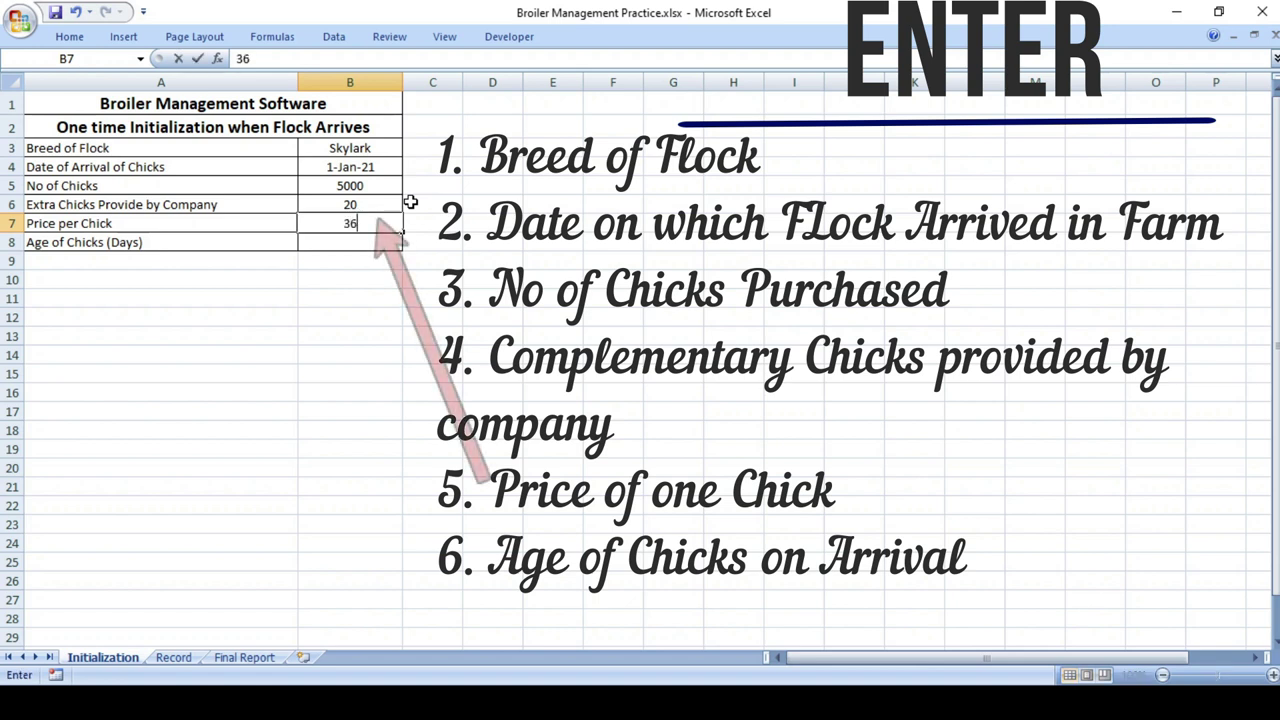
{"action": "key", "text": "Return"}
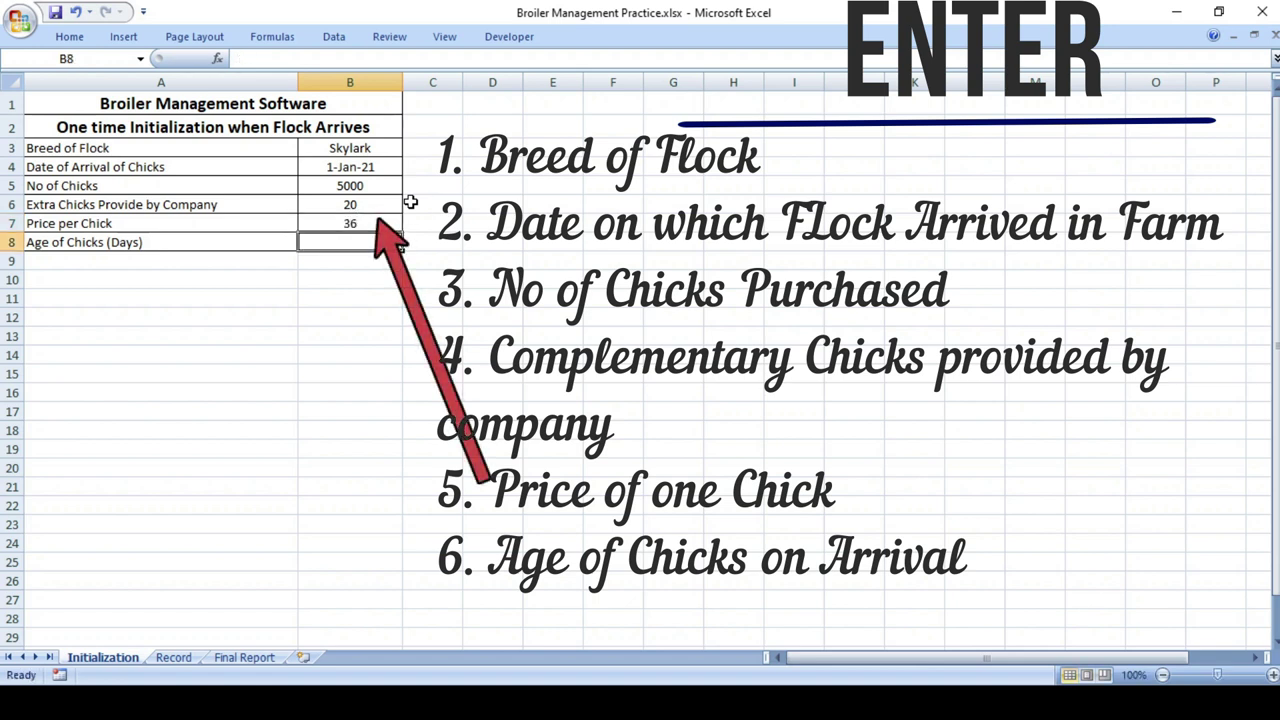
{"action": "type", "text": "1"}
{"action": "key", "text": "Return"}
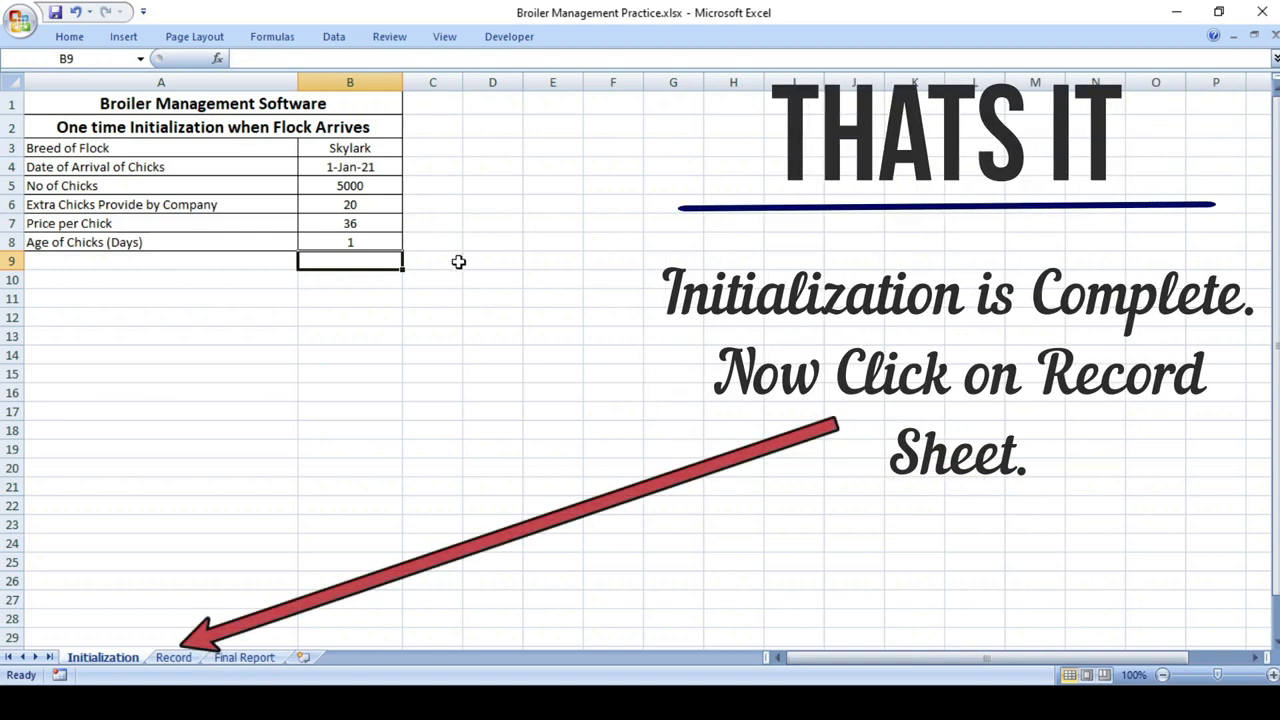
{"action": "left_click", "coordinate": [183, 658]}
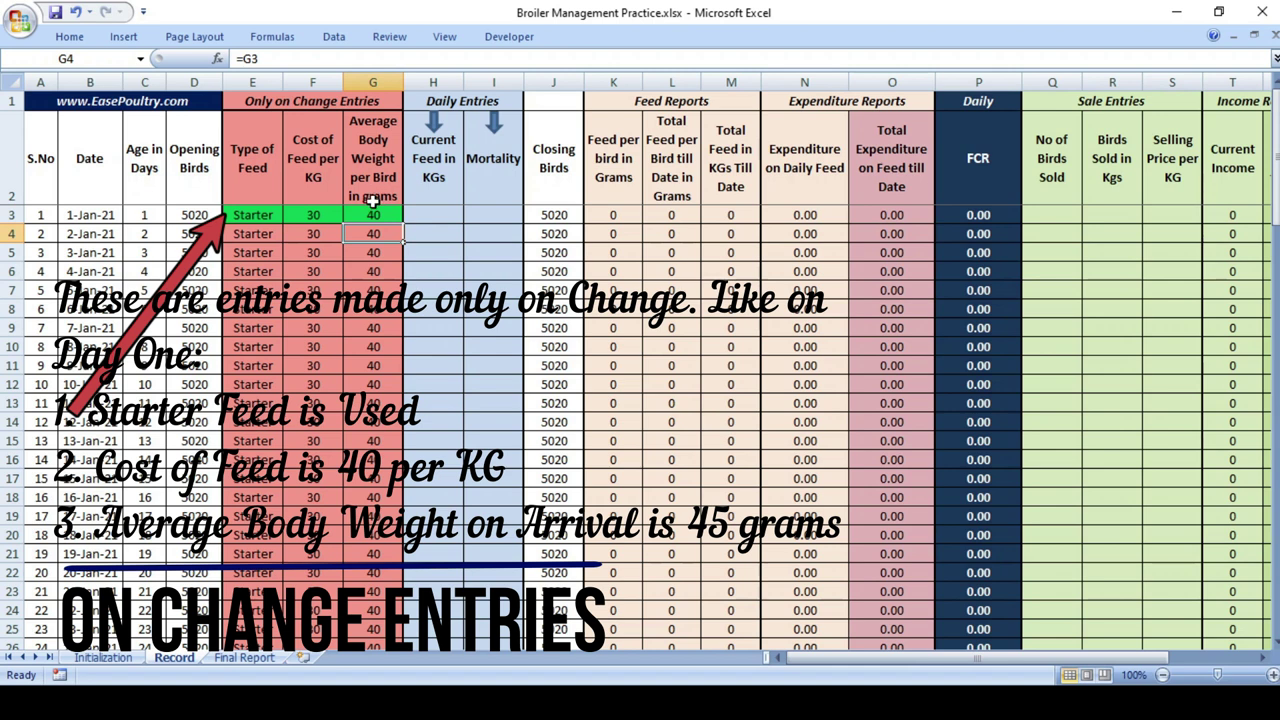
- Change the day-one feed cost in F3 to 40 per kg and arrival body weight in G3 to 45 g
{"action": "left_click", "coordinate": [267, 214]}
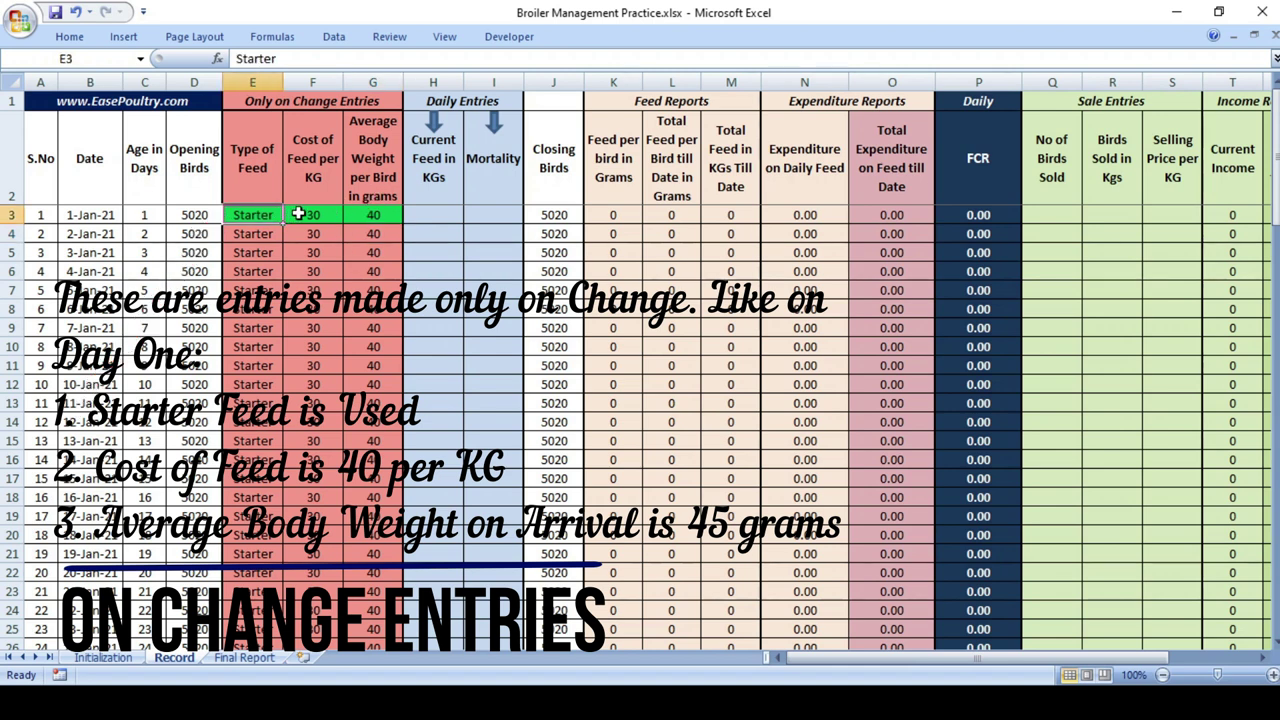
{"action": "left_click", "coordinate": [300, 215]}
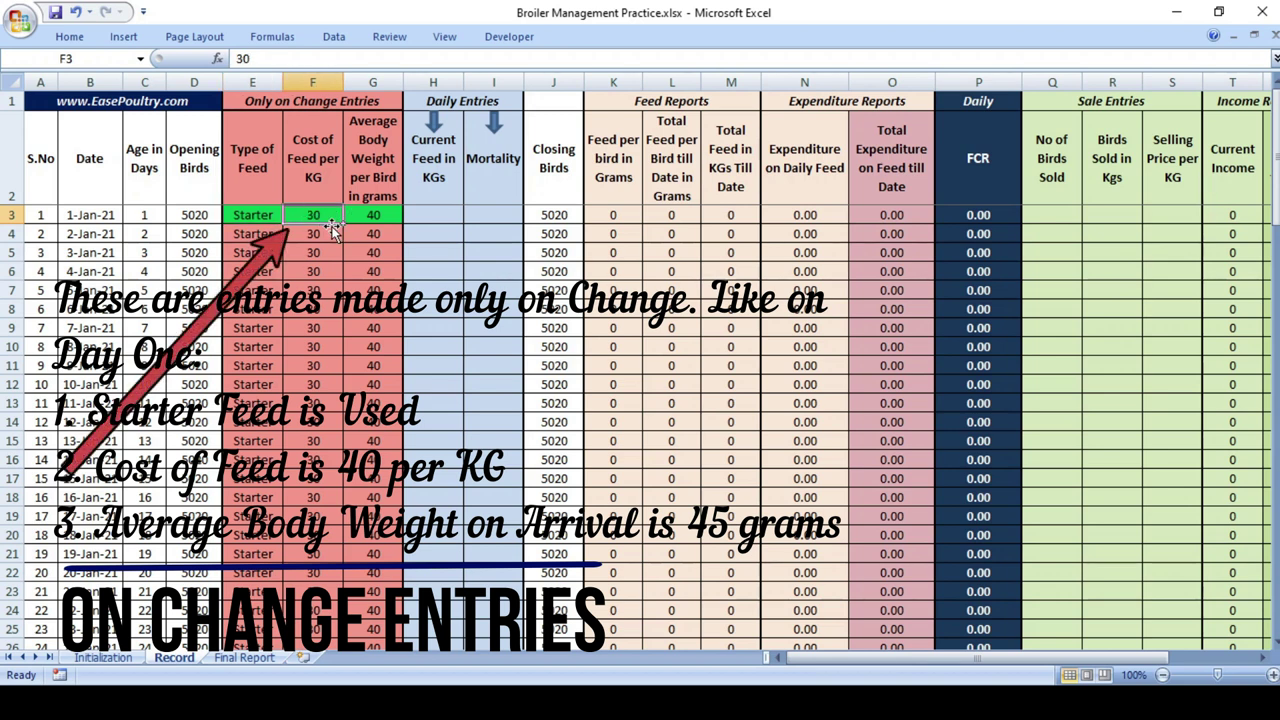
{"action": "type", "text": "4"}
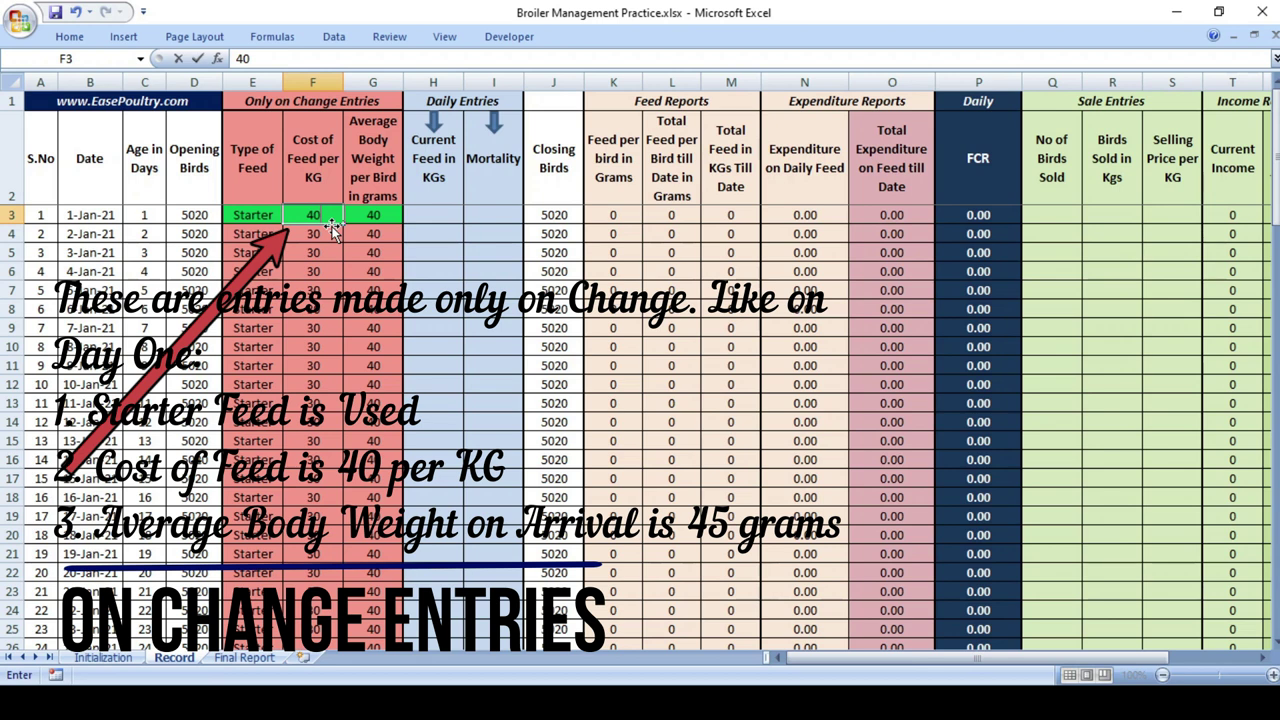
{"action": "key", "text": "Tab"}
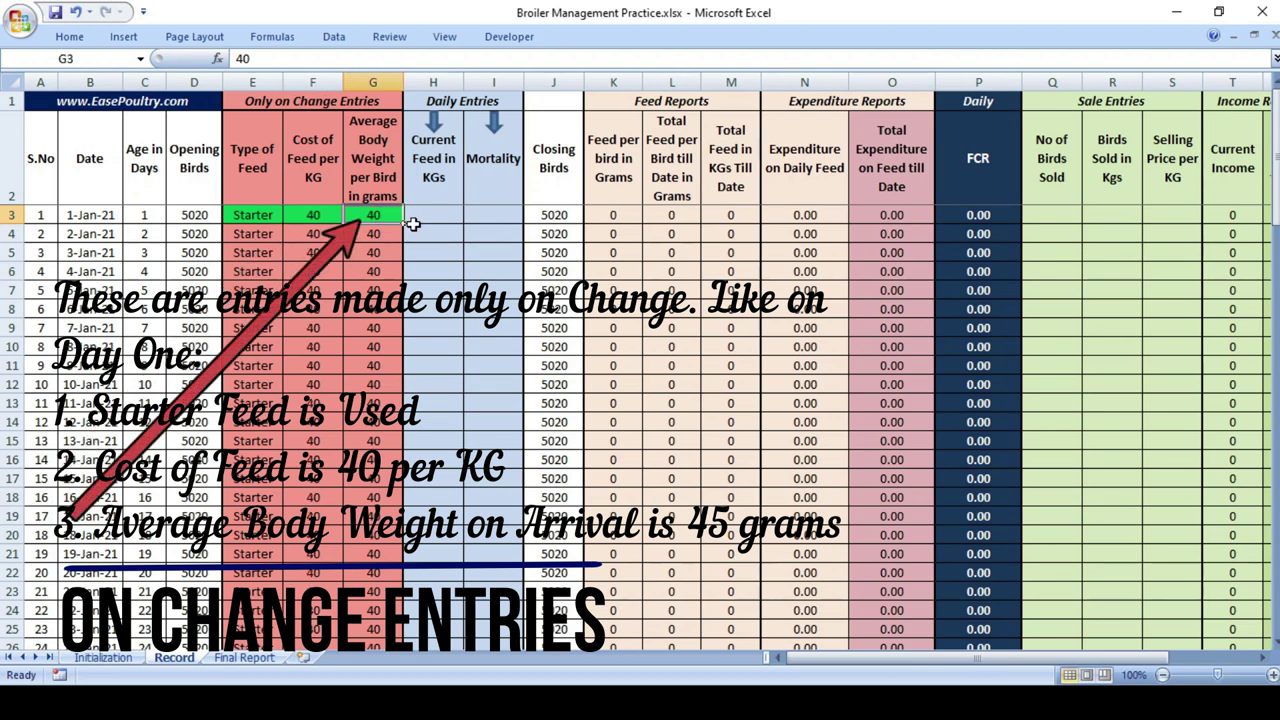
{"action": "type", "text": "45"}
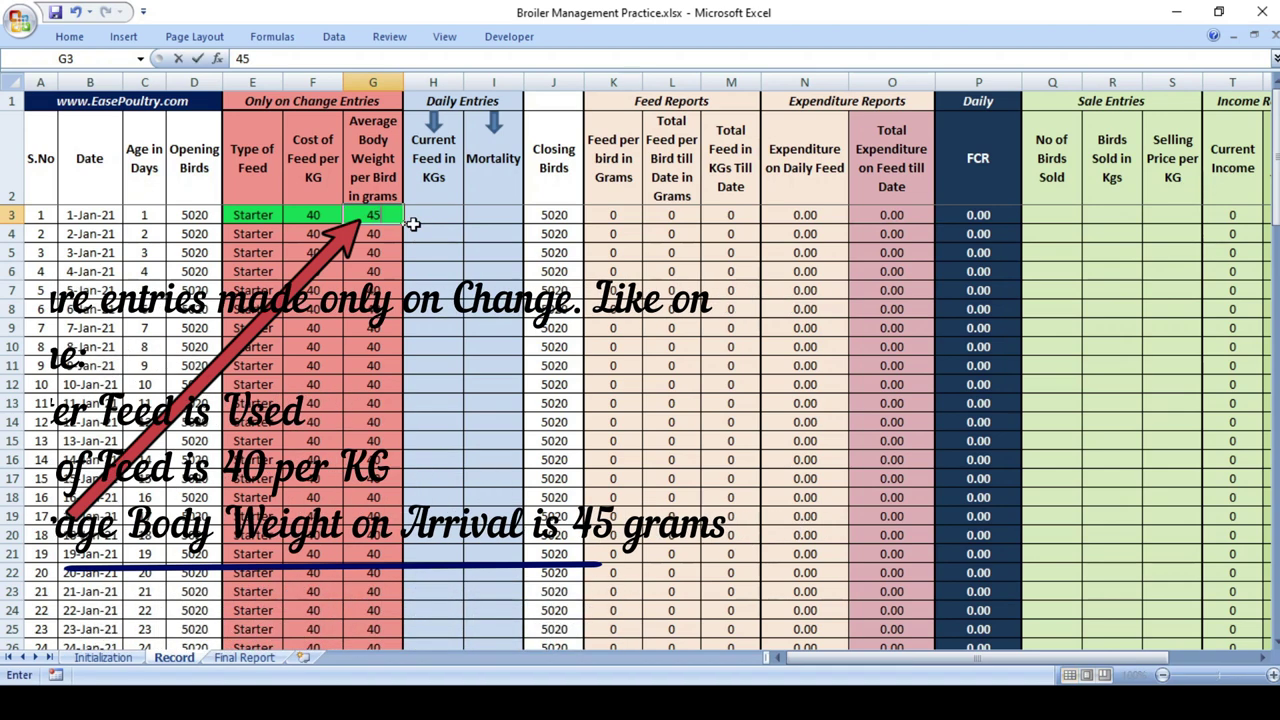
{"action": "key", "text": "ctrl+Return"}
{"action": "key", "text": "Return"}
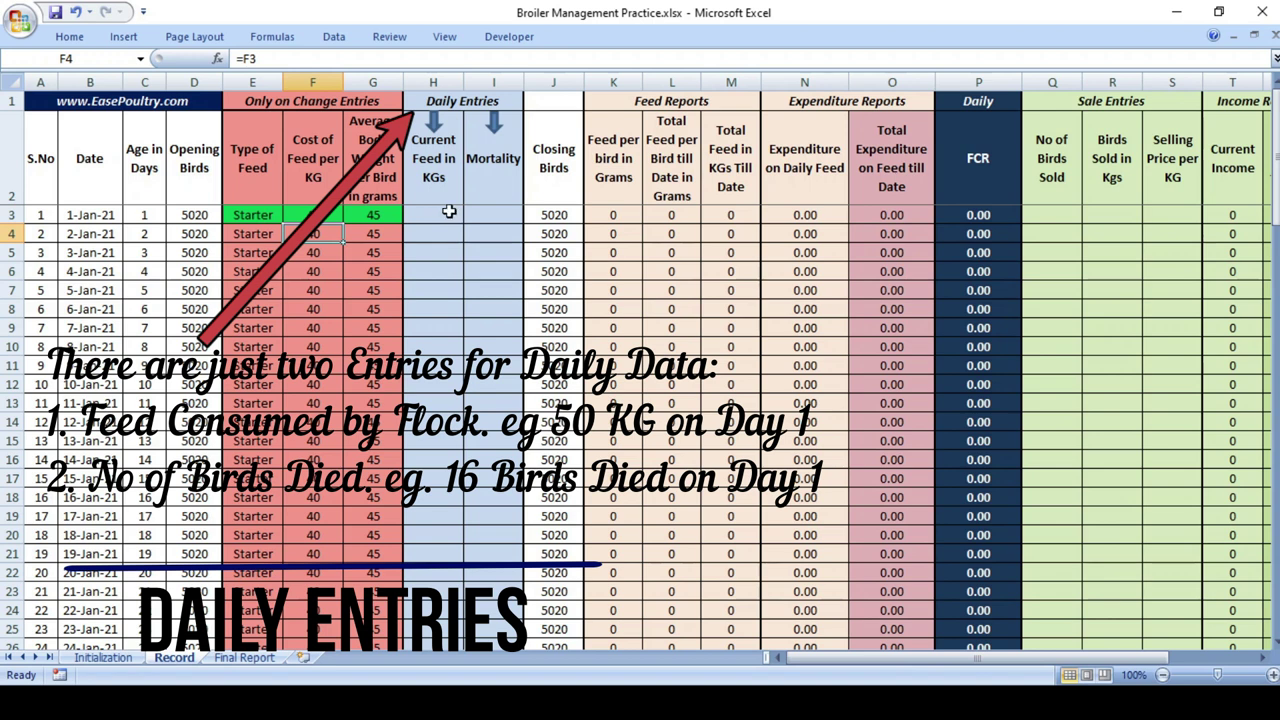
- Log the early days' feed of 50 and 100 kg with deaths of 10 and 12
{"action": "left_click", "coordinate": [449, 213]}
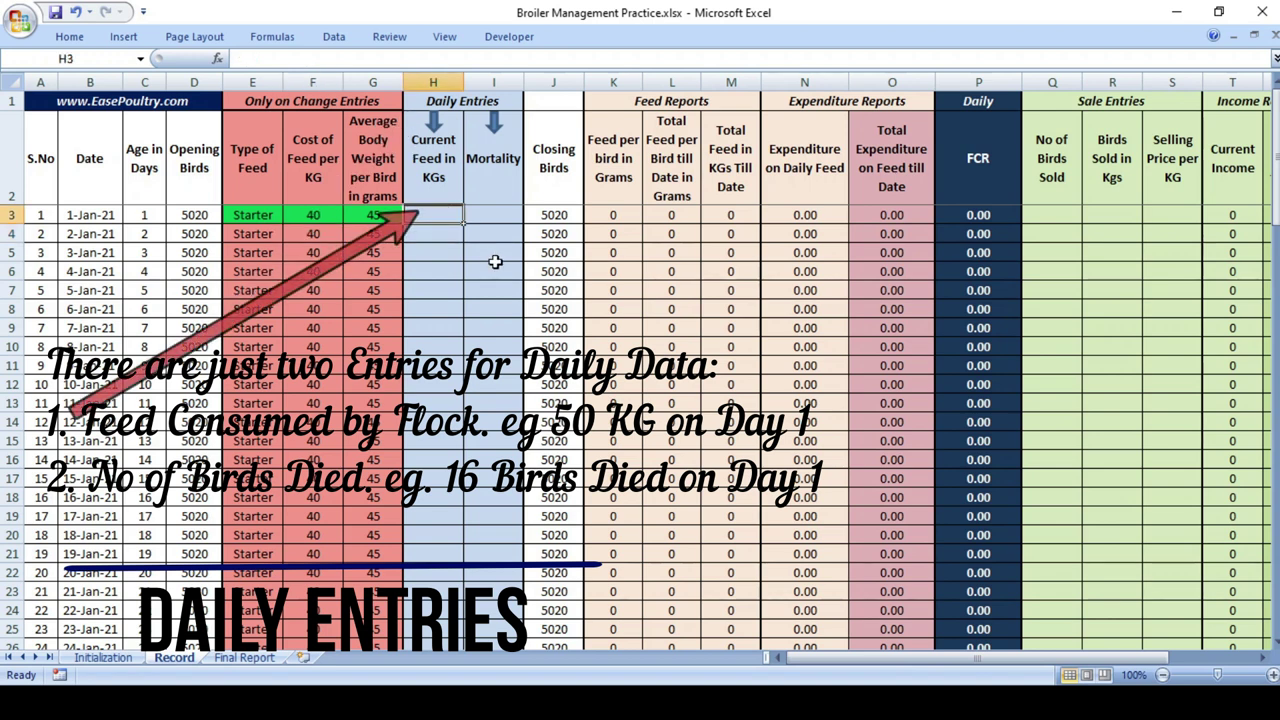
{"action": "type", "text": "50"}
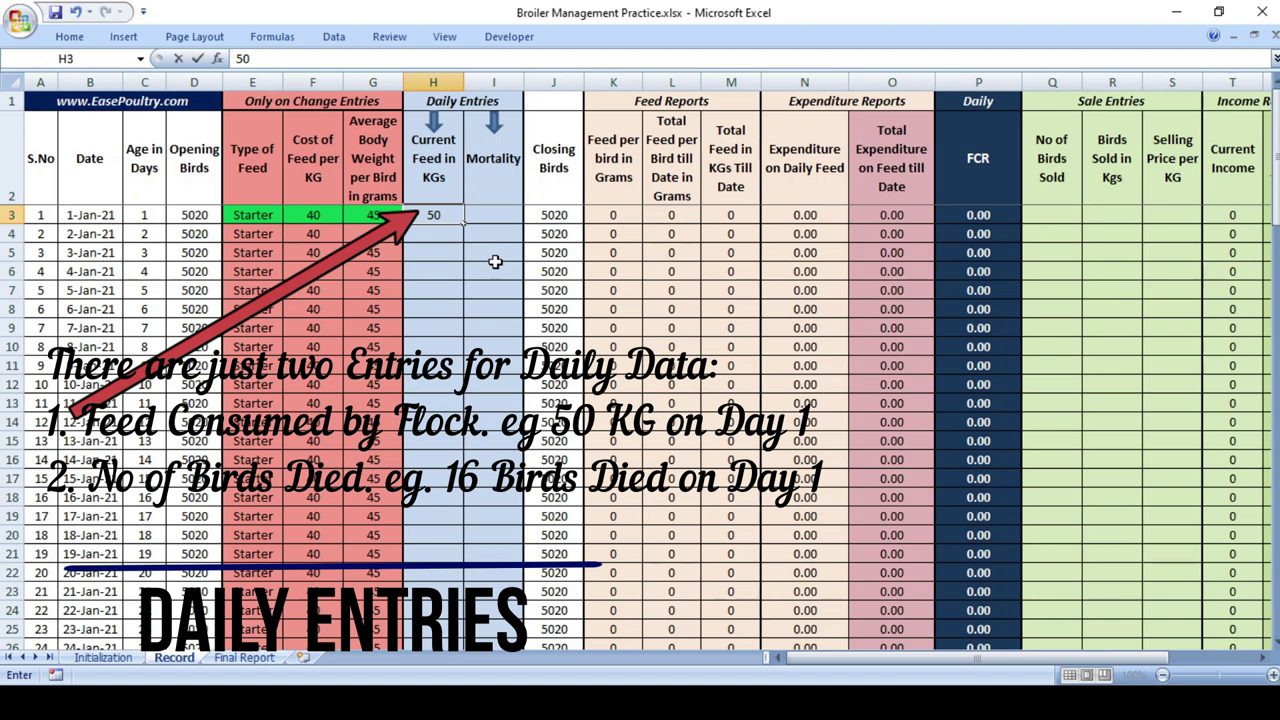
{"action": "left_click", "coordinate": [495, 213]}
{"action": "type", "text": "16"}
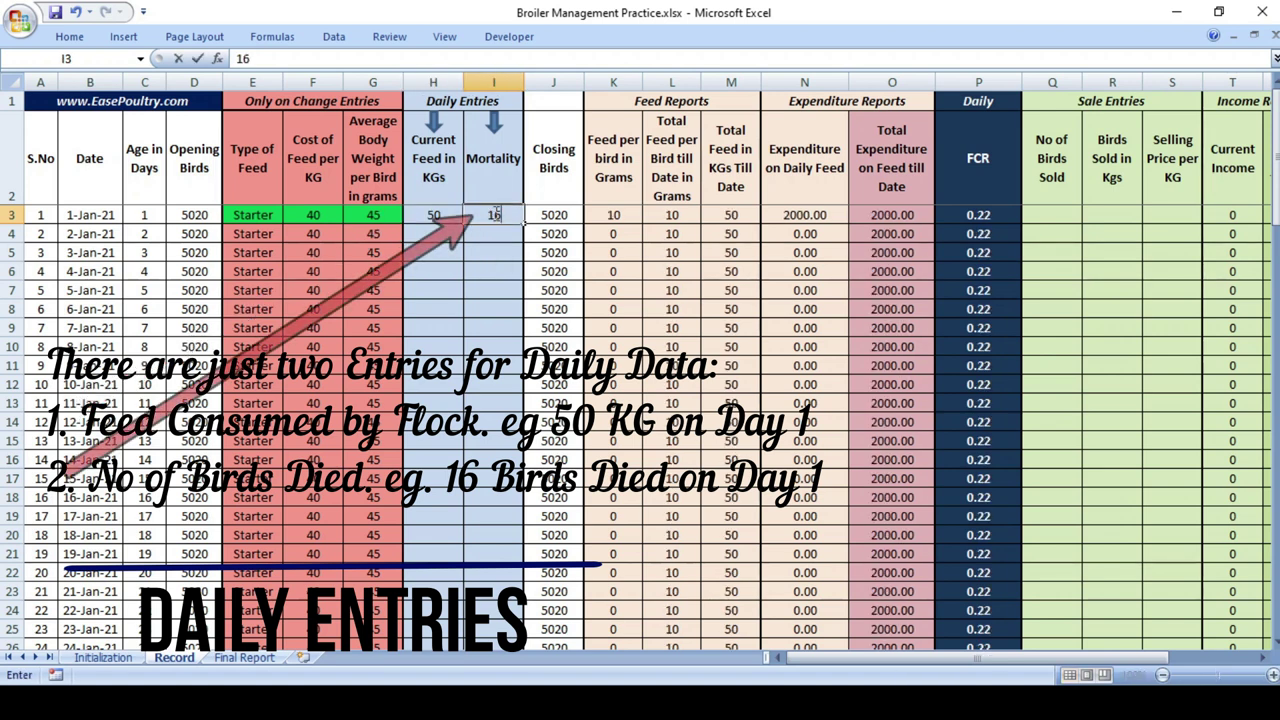
{"action": "key", "text": "Return"}
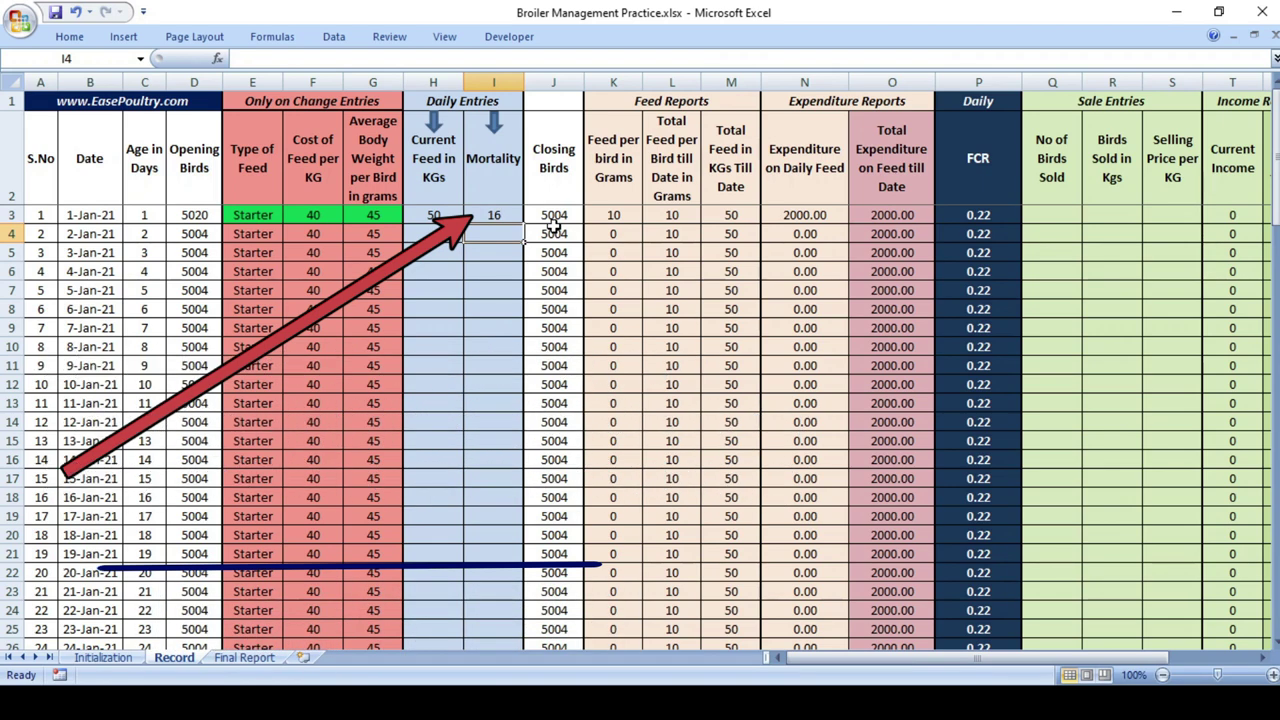
{"action": "key", "text": "Left"}
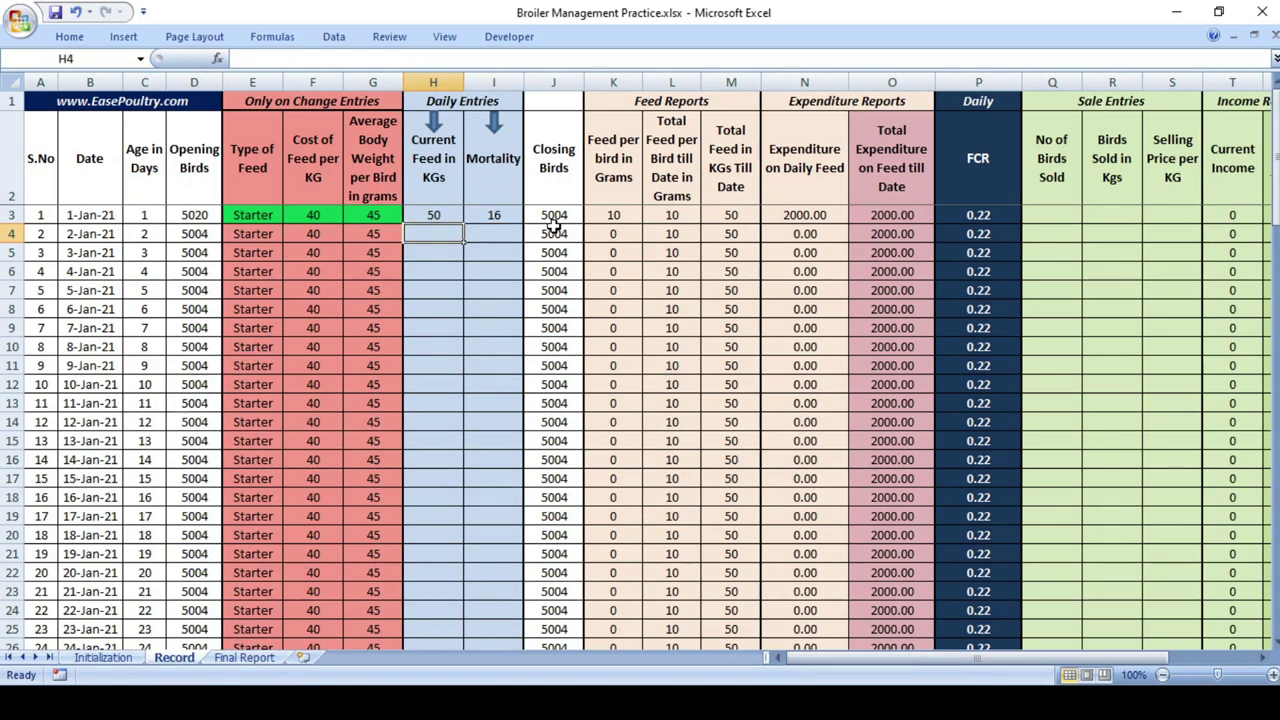
{"action": "type", "text": "50"}
{"action": "key", "text": "Tab"}
{"action": "type", "text": "10"}
{"action": "key", "text": "Return"}
{"action": "type", "text": "1"}
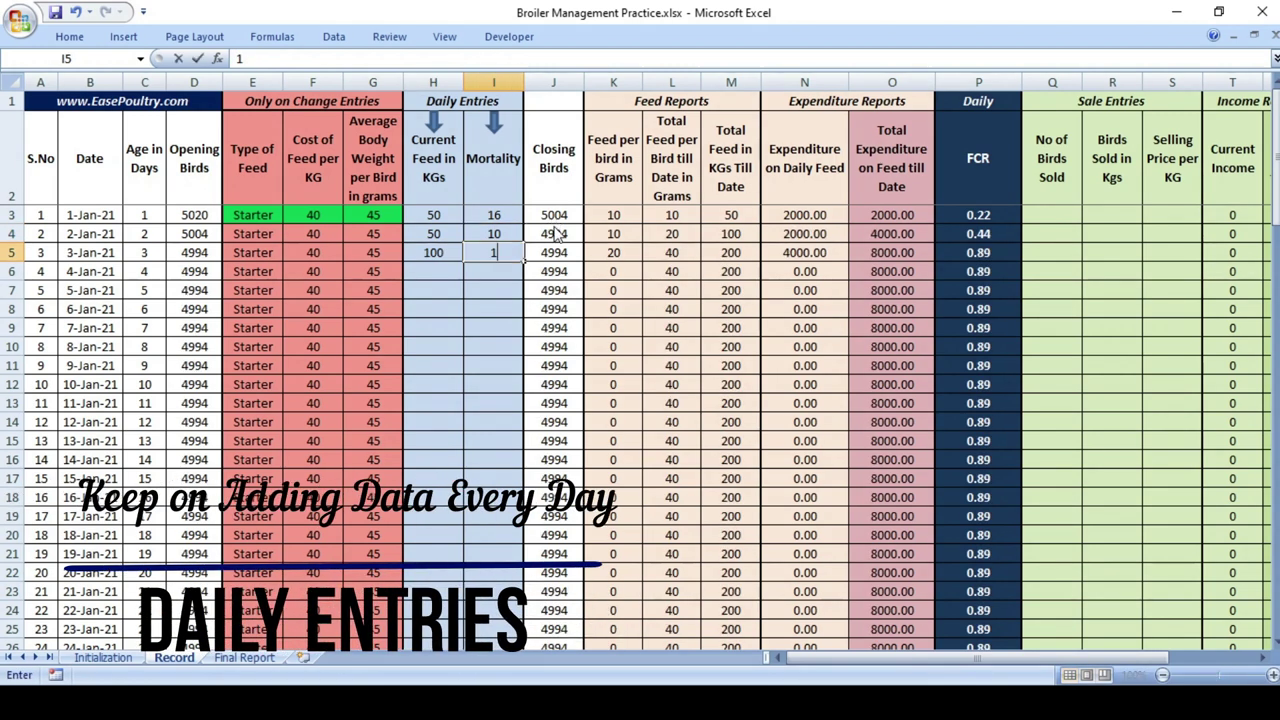
{"action": "type", "text": "00\t12"}
{"action": "key", "text": "Return"}
- Log feed of 100, 100 and 150 kg with deaths of 5, 1 and 2 for days 4–6
{"action": "type", "text": "100"}
{"action": "key", "text": "Tab"}
{"action": "type", "text": "5"}
{"action": "key", "text": "Return"}
{"action": "type", "text": "100"}
{"action": "key", "text": "Tab"}
{"action": "type", "text": "1"}
{"action": "key", "text": "Return"}
{"action": "type", "text": "1"}
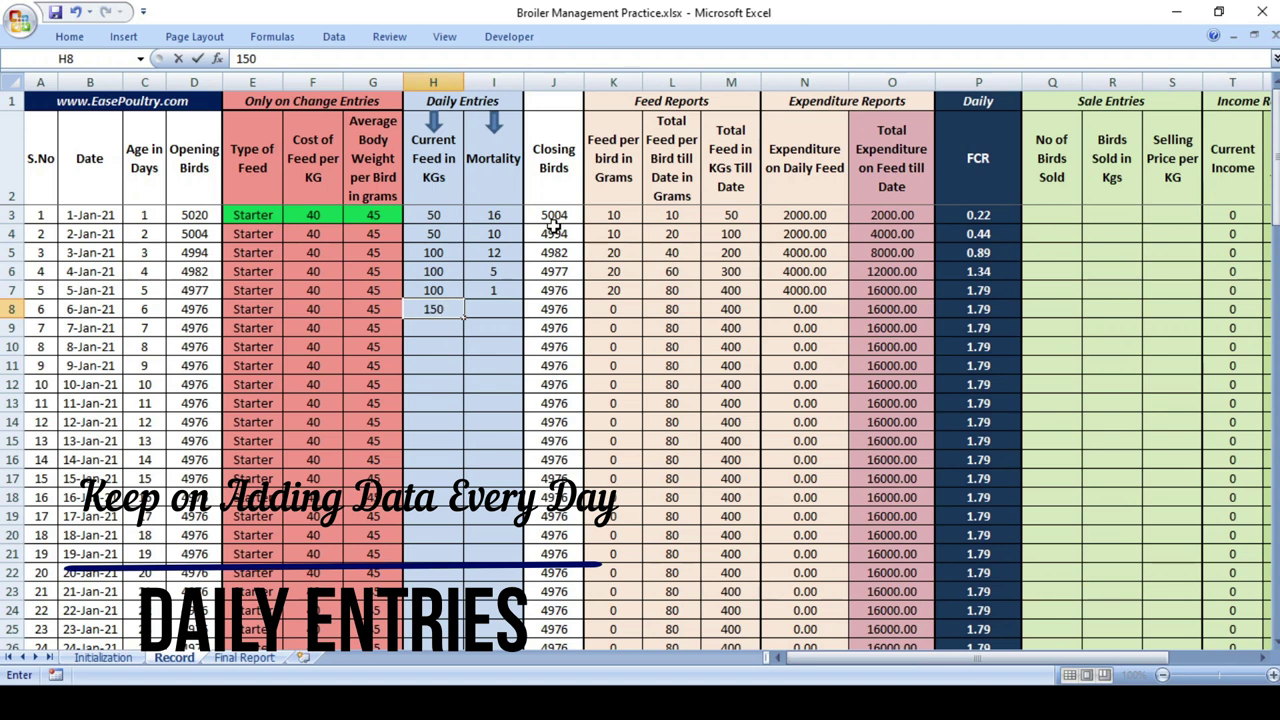
{"action": "key", "text": "Tab"}
{"action": "type", "text": "2"}
{"action": "key", "text": "Return"}
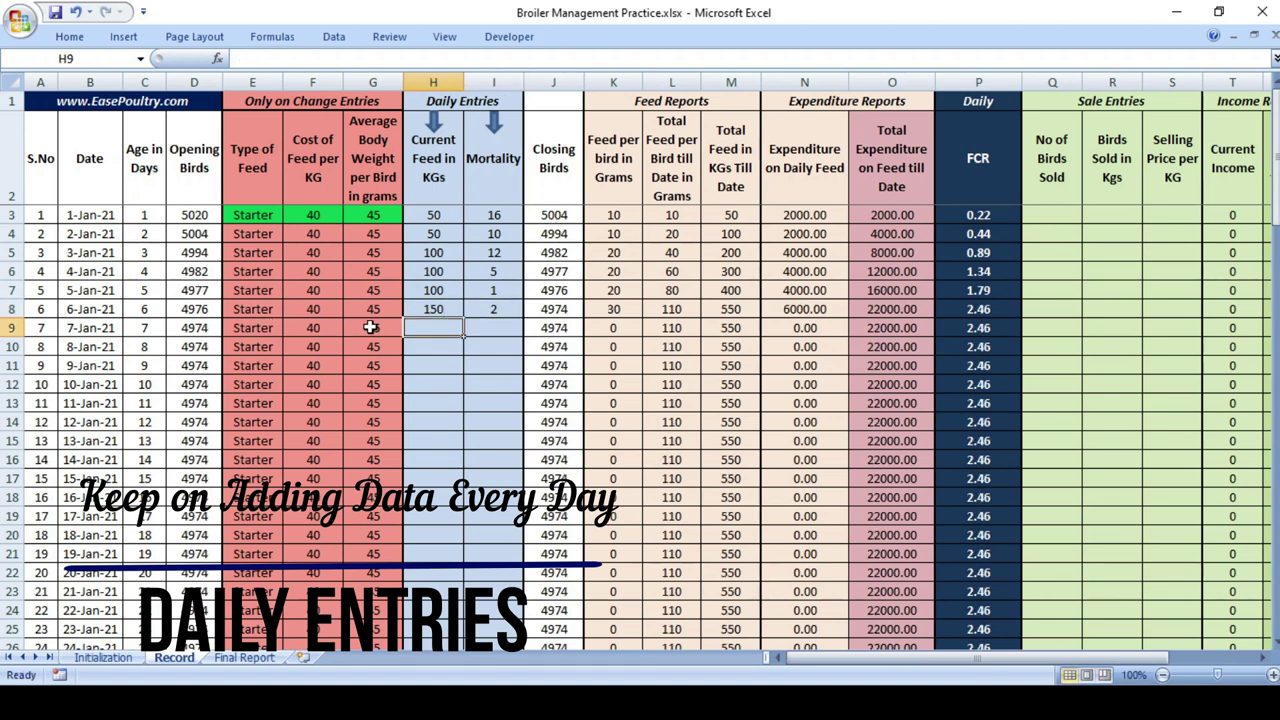
{"action": "left_click", "coordinate": [391, 326]}
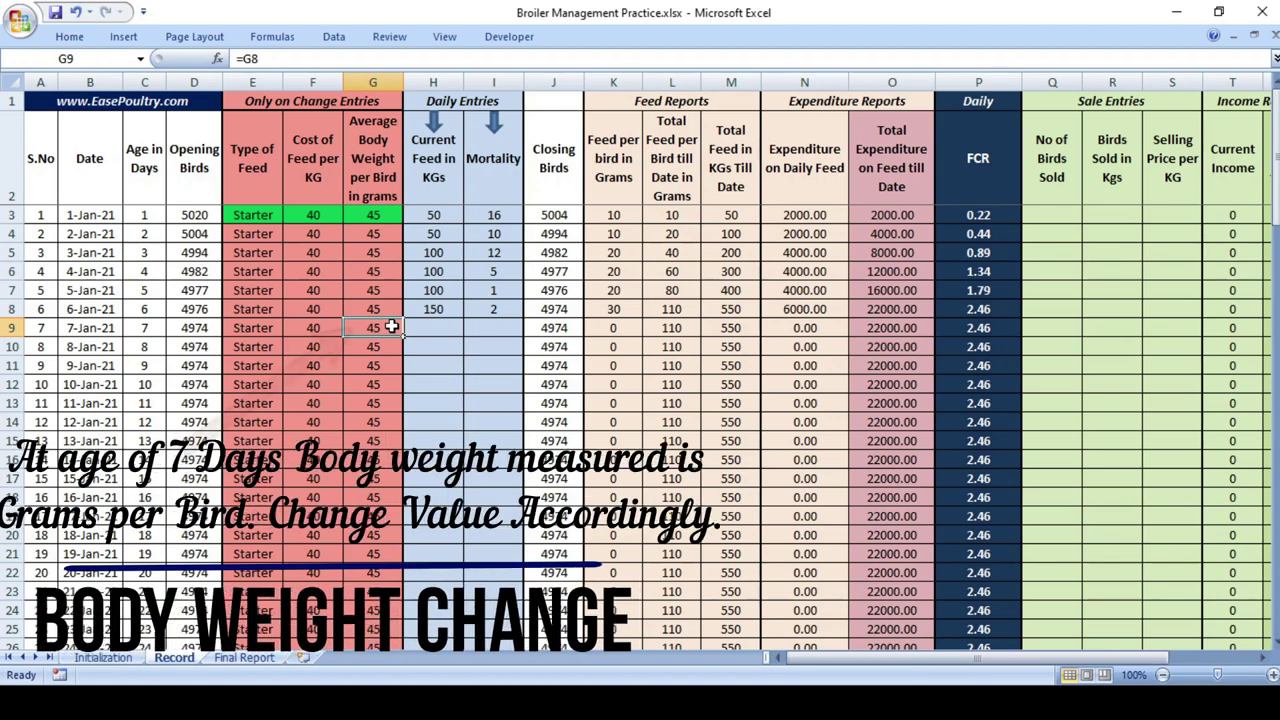
- Set the day 7 body weight to 175 g and log 150 kg feed with one death
{"action": "type", "text": "175"}
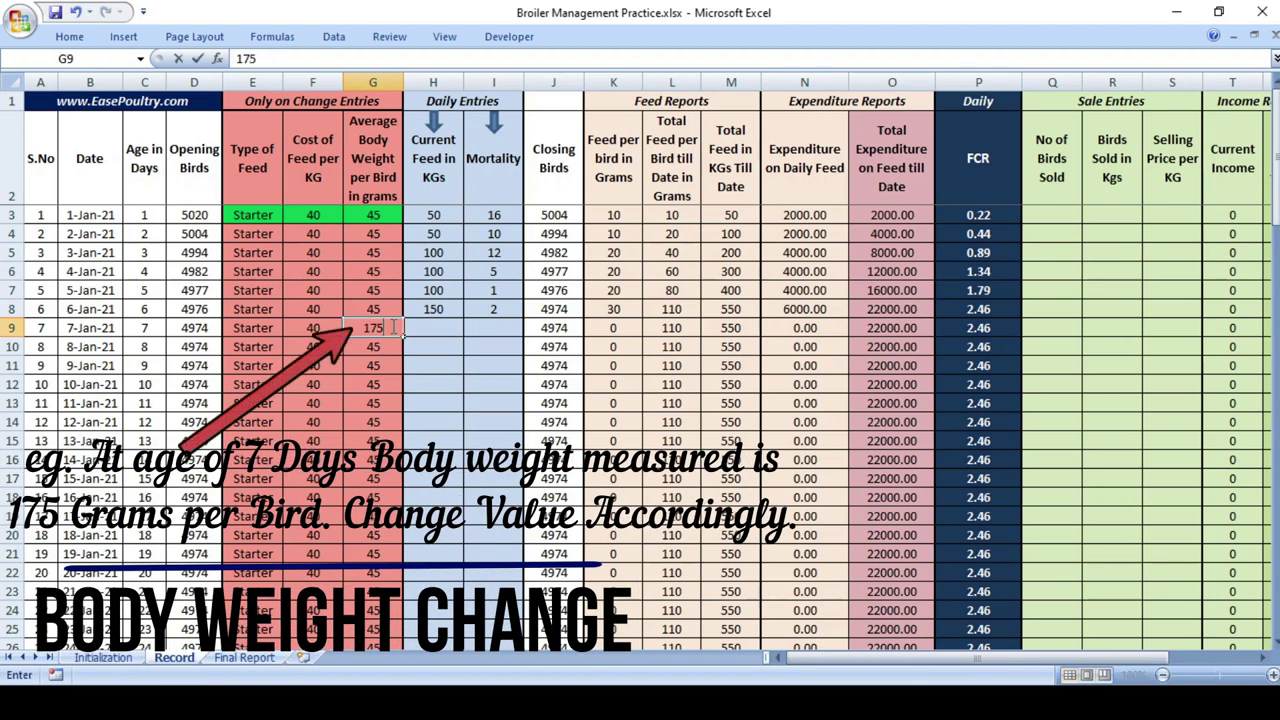
{"action": "key", "text": "Return"}
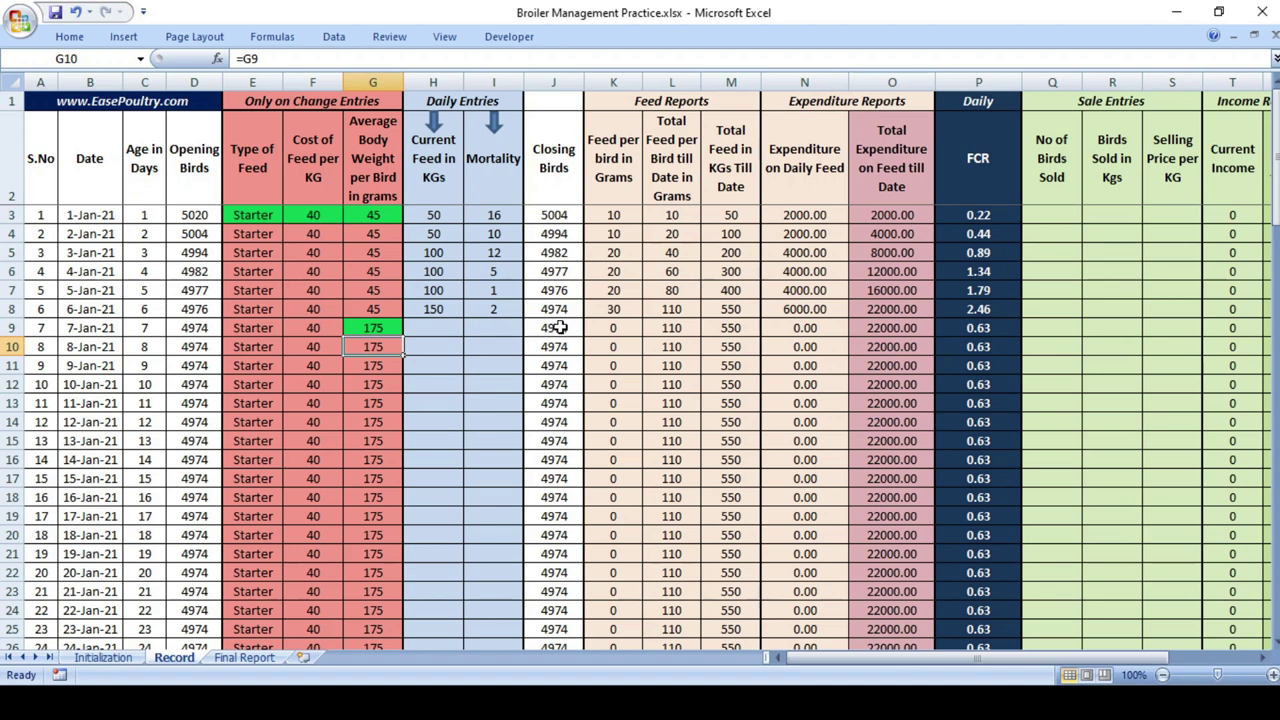
{"action": "key", "text": "Up"}
{"action": "key", "text": "Right"}
{"action": "type", "text": "150"}
{"action": "key", "text": "Tab"}
{"action": "type", "text": "1"}
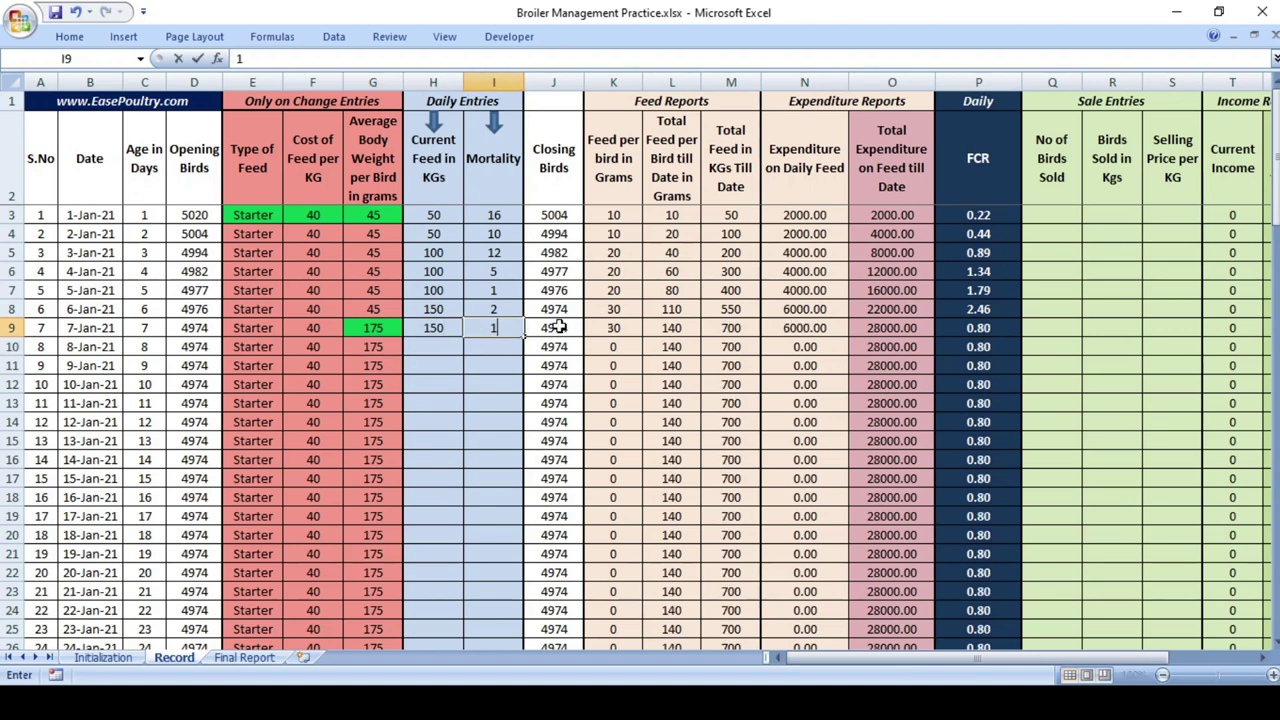
{"action": "key", "text": "Return"}
- Log 150 kg feed and one death for each of days 8 and 9
{"action": "type", "text": "150"}
{"action": "key", "text": "Tab"}
{"action": "type", "text": "1"}
{"action": "key", "text": "Return"}
{"action": "type", "text": "150"}
{"action": "key", "text": "Tab"}
{"action": "type", "text": "1"}
{"action": "key", "text": "Return"}
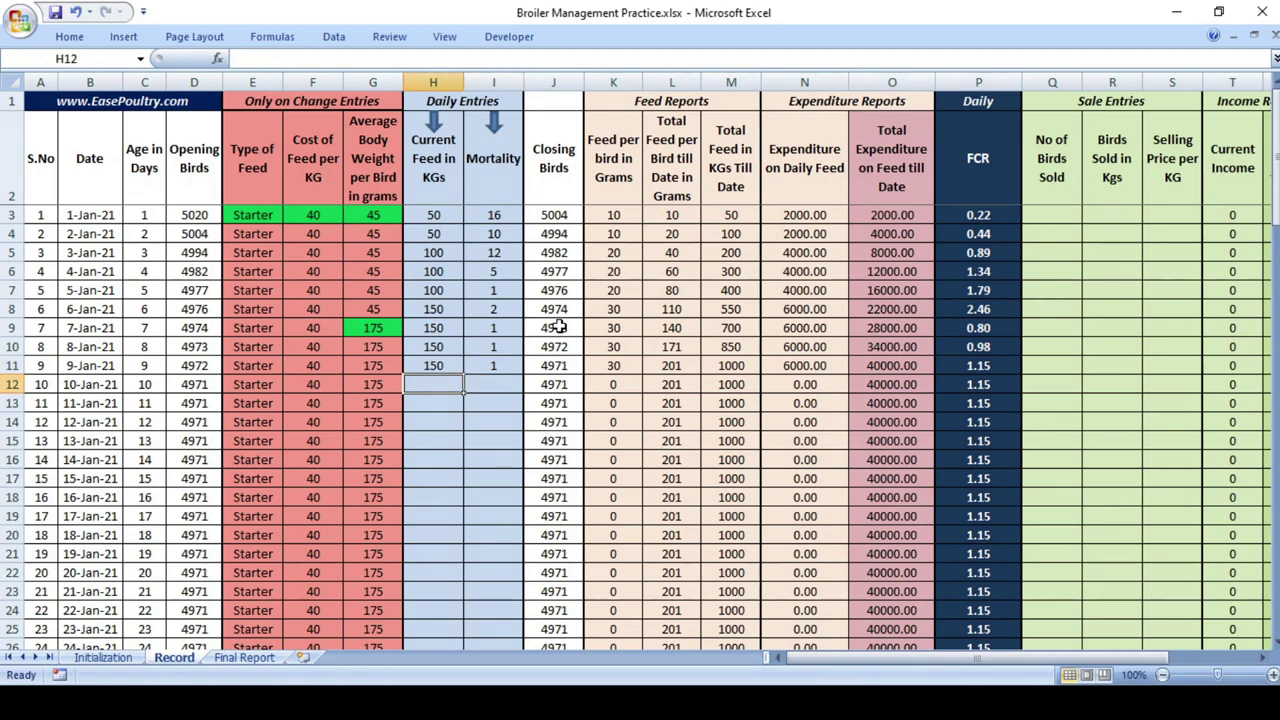
- Change the day 10 feed type in E12 to Grower and its cost in F12 to 35 per kg
{"action": "left_click", "coordinate": [265, 386]}
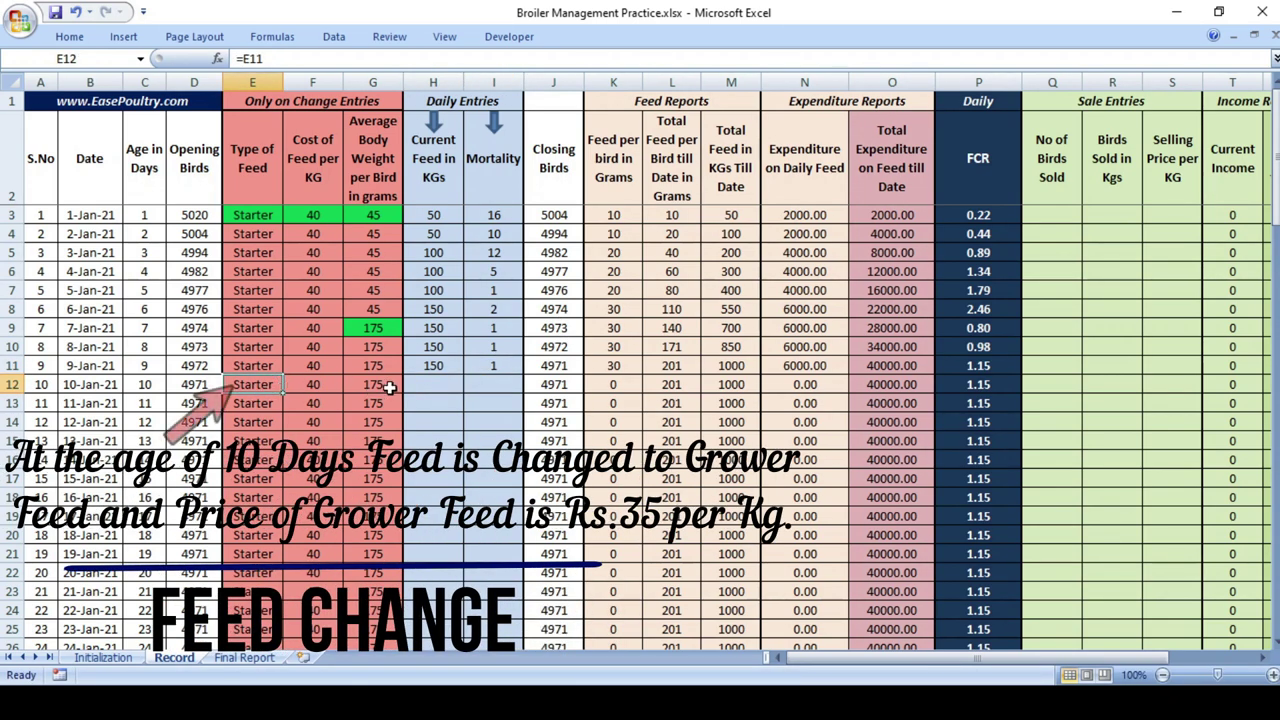
{"action": "type", "text": "Grower"}
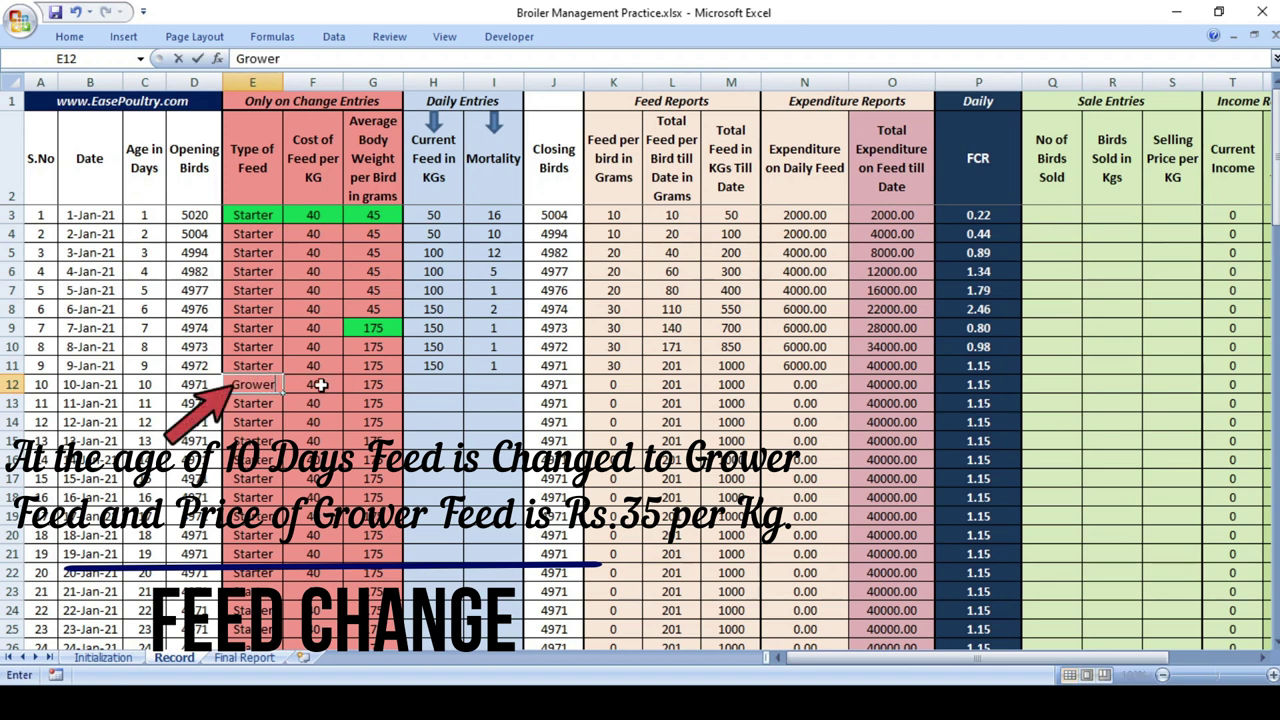
{"action": "left_click", "coordinate": [320, 385]}
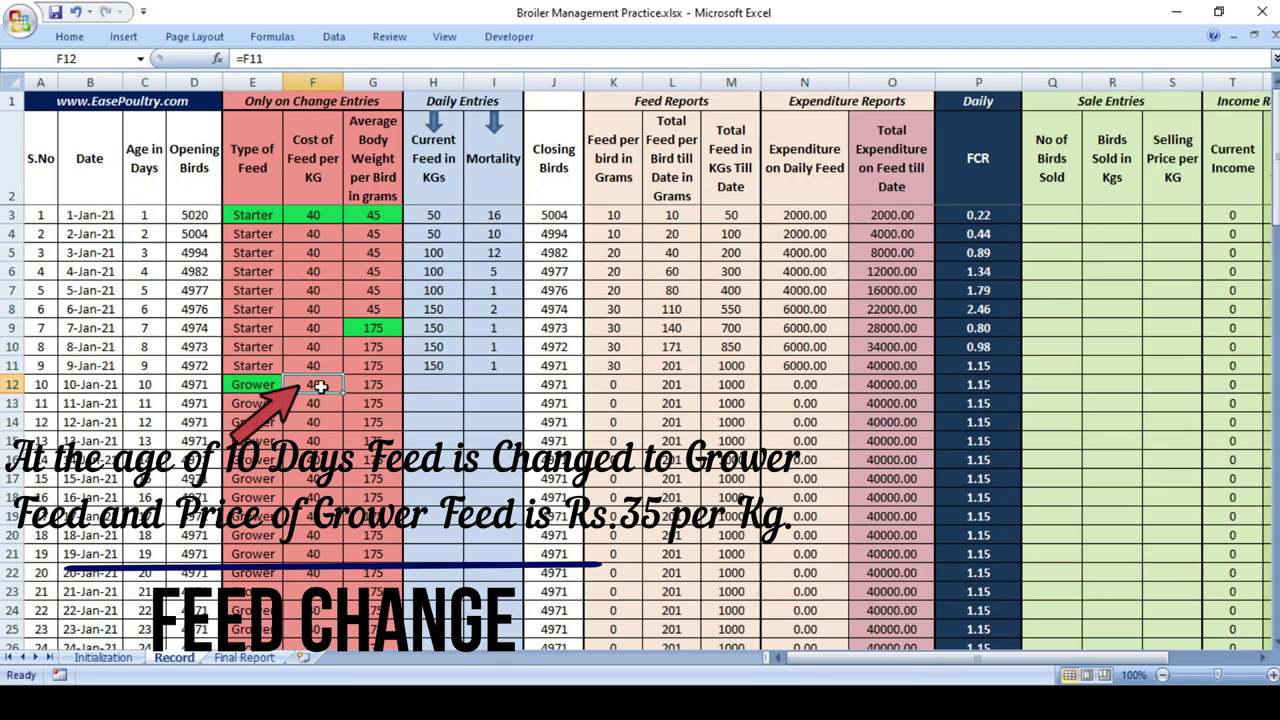
{"action": "type", "text": "35"}
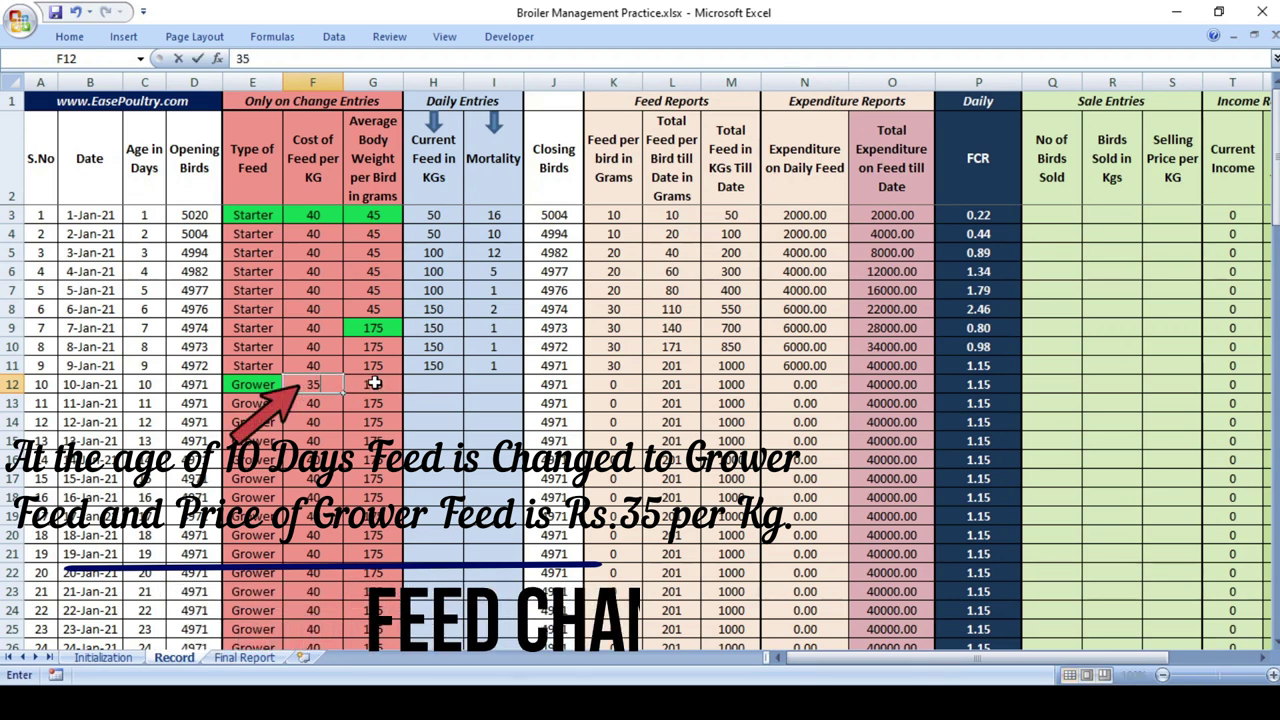
{"action": "left_click", "coordinate": [375, 383]}
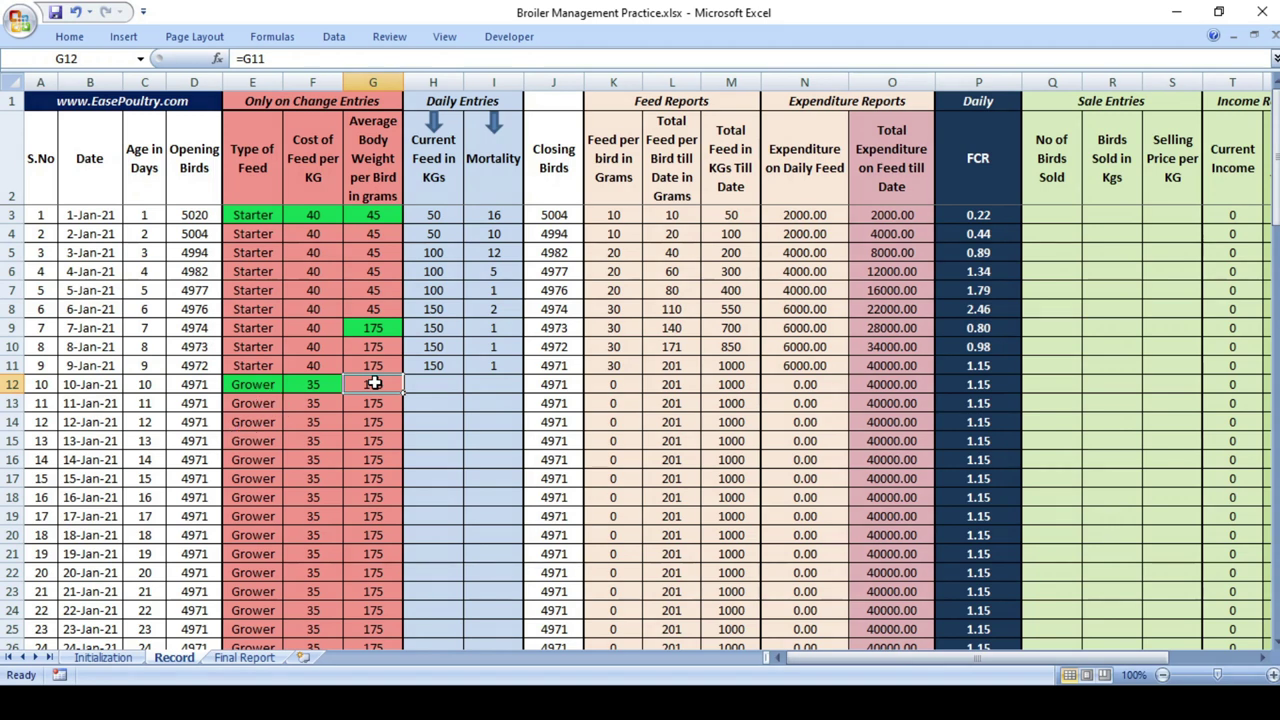
{"action": "key", "text": "Right"}
- Log 200 kg feed for days 10 and 11, with 1 and 3 deaths
{"action": "type", "text": "200"}
{"action": "left_click", "coordinate": [504, 392]}
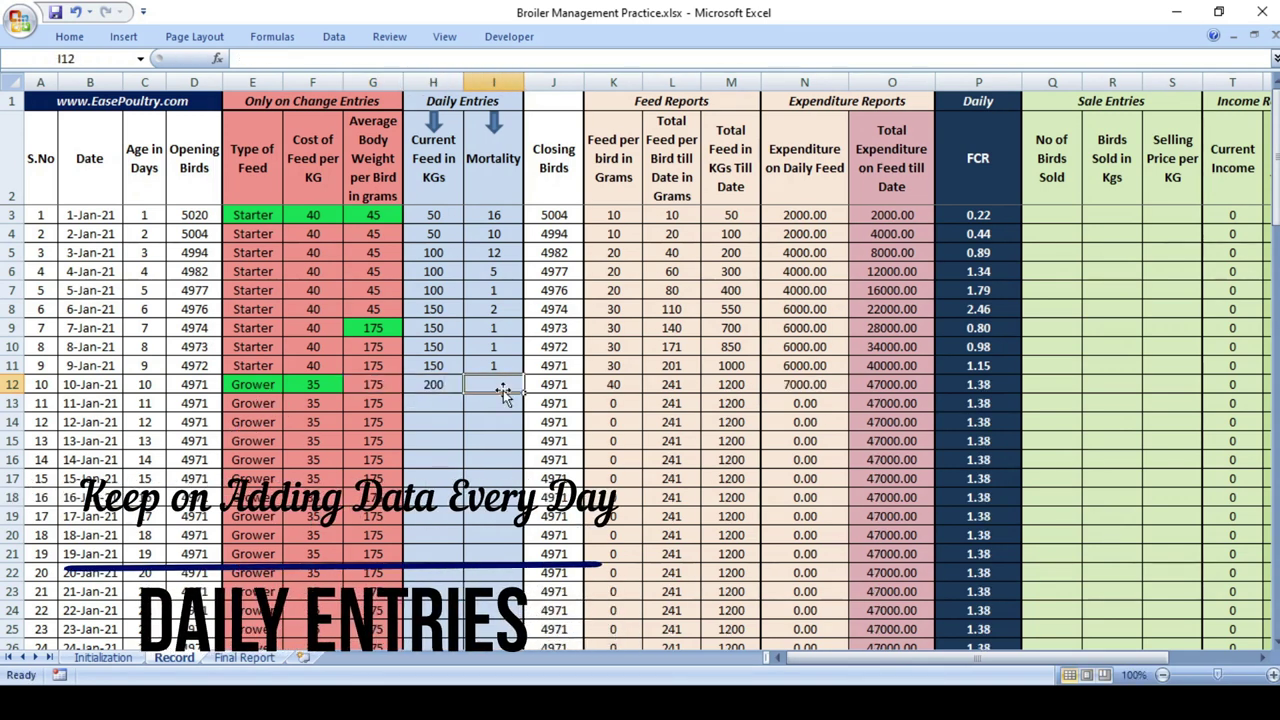
{"action": "type", "text": "1"}
{"action": "key", "text": "Return"}
{"action": "type", "text": "200"}
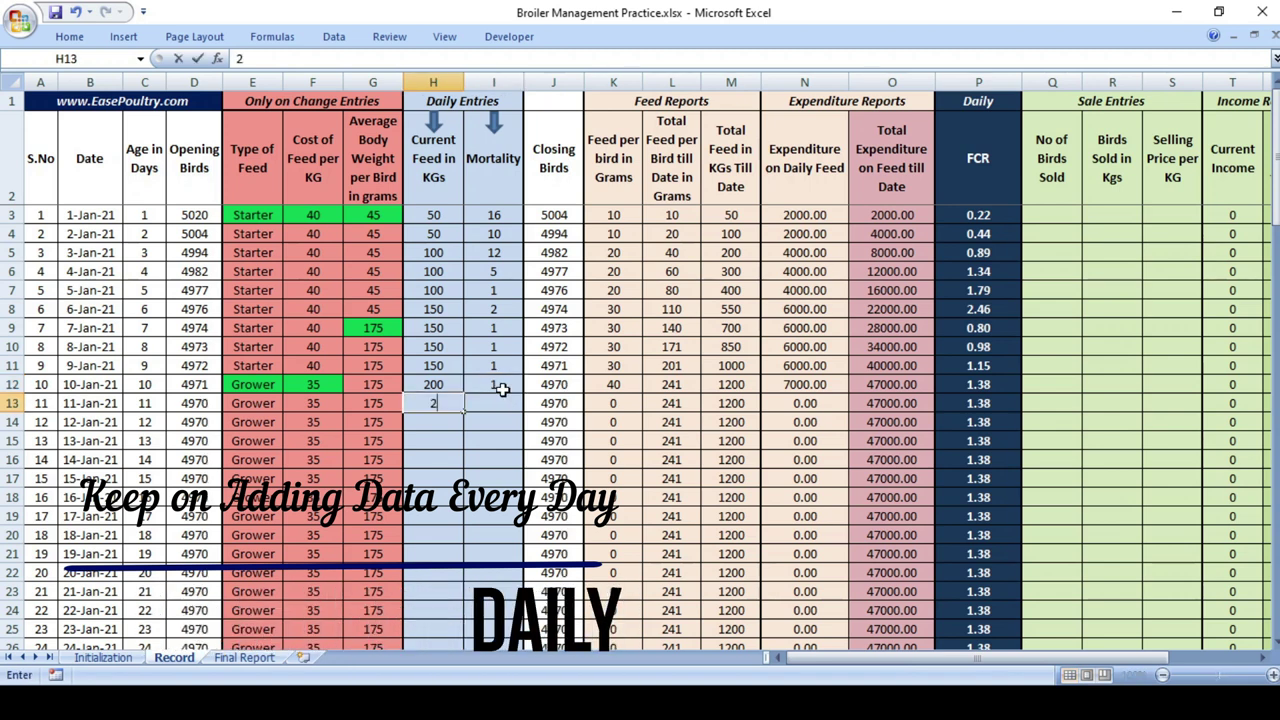
{"action": "key", "text": "Tab"}
{"action": "type", "text": "3"}
{"action": "key", "text": "Return"}
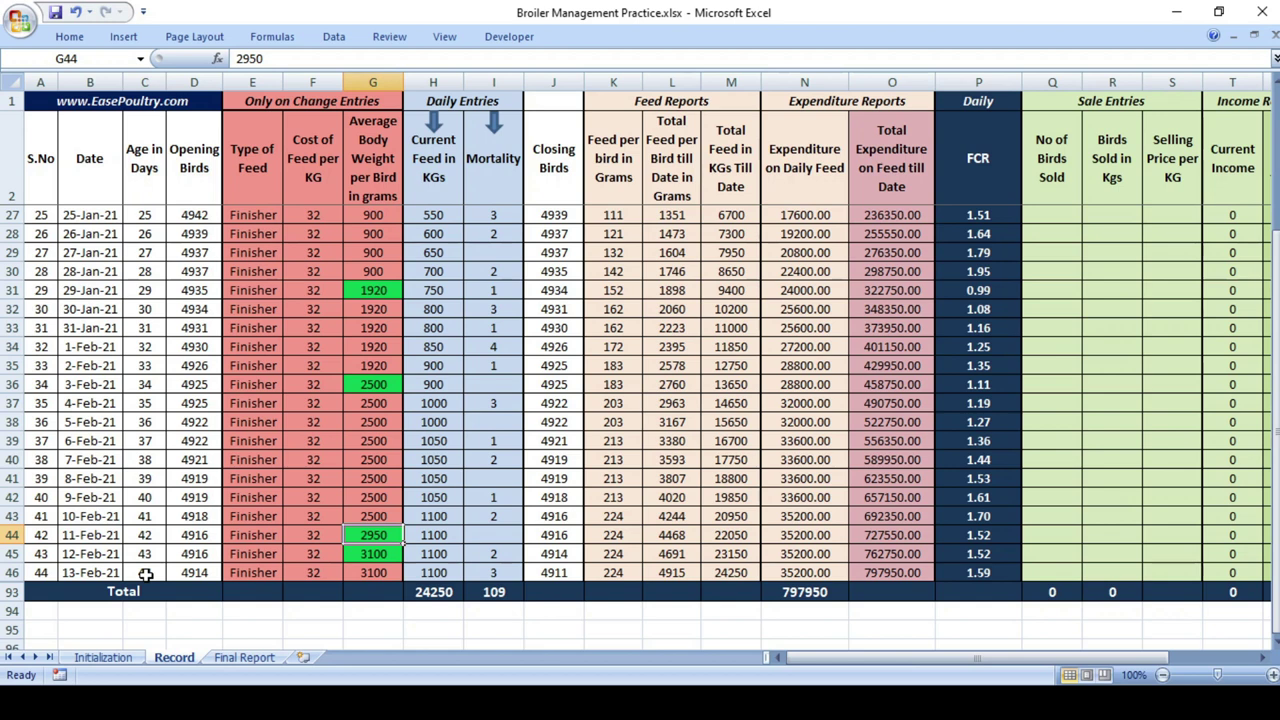
- Enter the day-42 sale in Q44:S44: 2000 birds, 6100 kg at 85 per kg
{"action": "left_click", "coordinate": [1051, 533]}
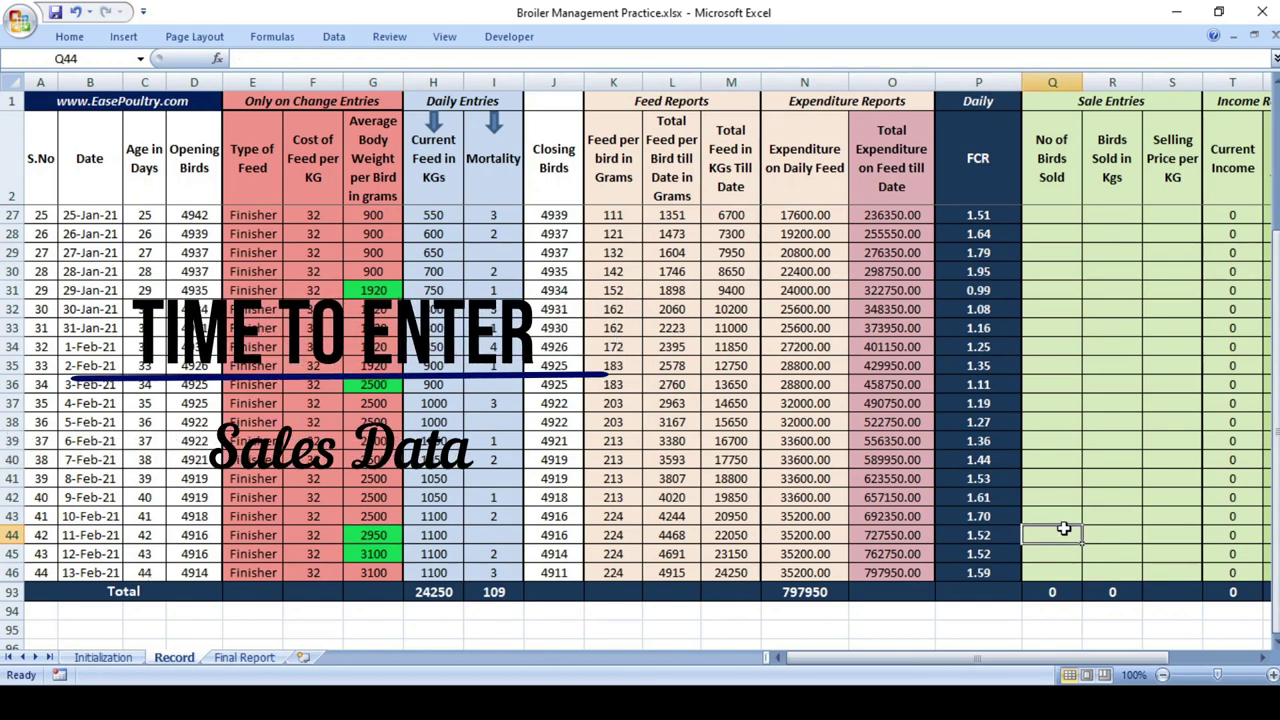
{"action": "type", "text": "200"}
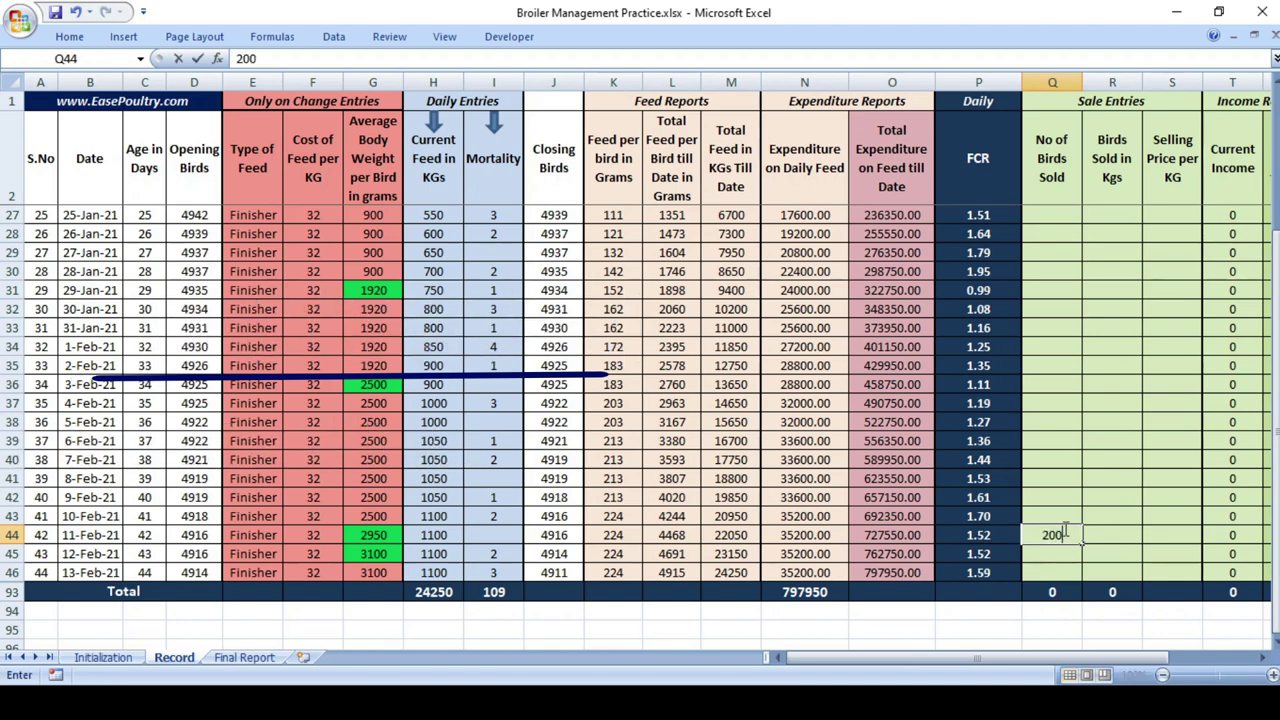
{"action": "type", "text": "0"}
{"action": "key", "text": "Tab"}
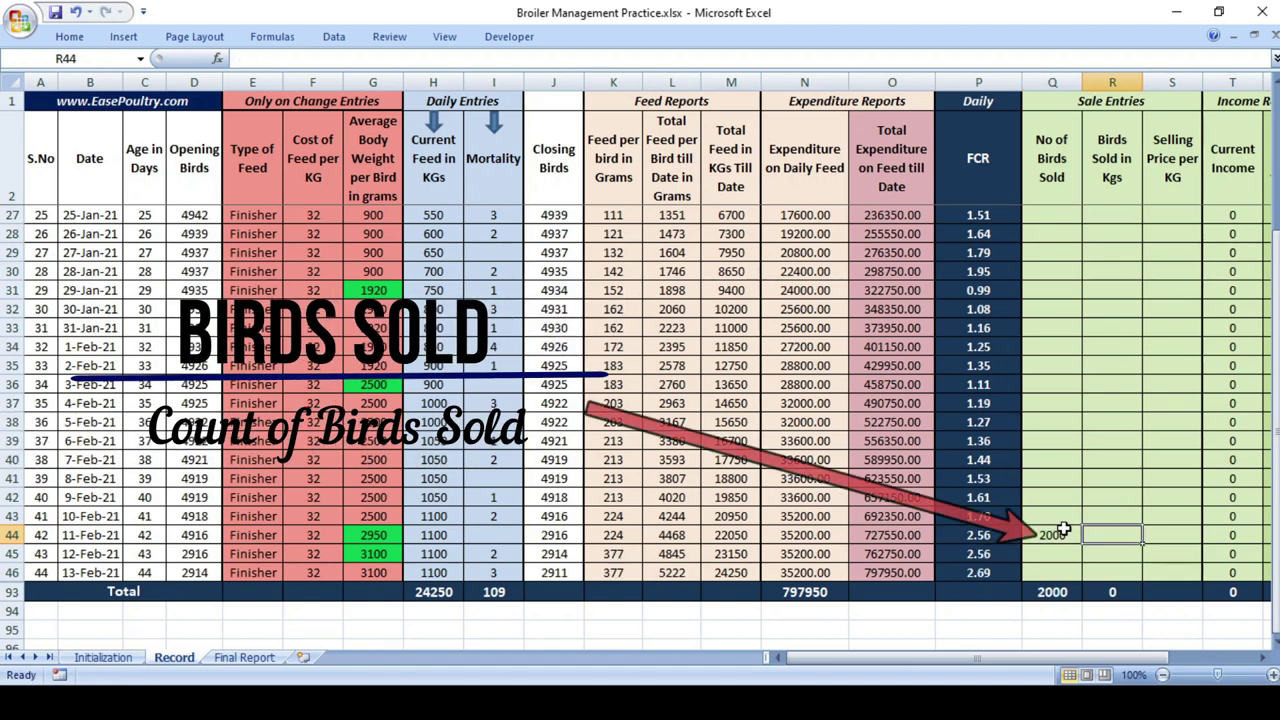
{"action": "type", "text": "610"}
{"action": "key", "text": "Tab"}
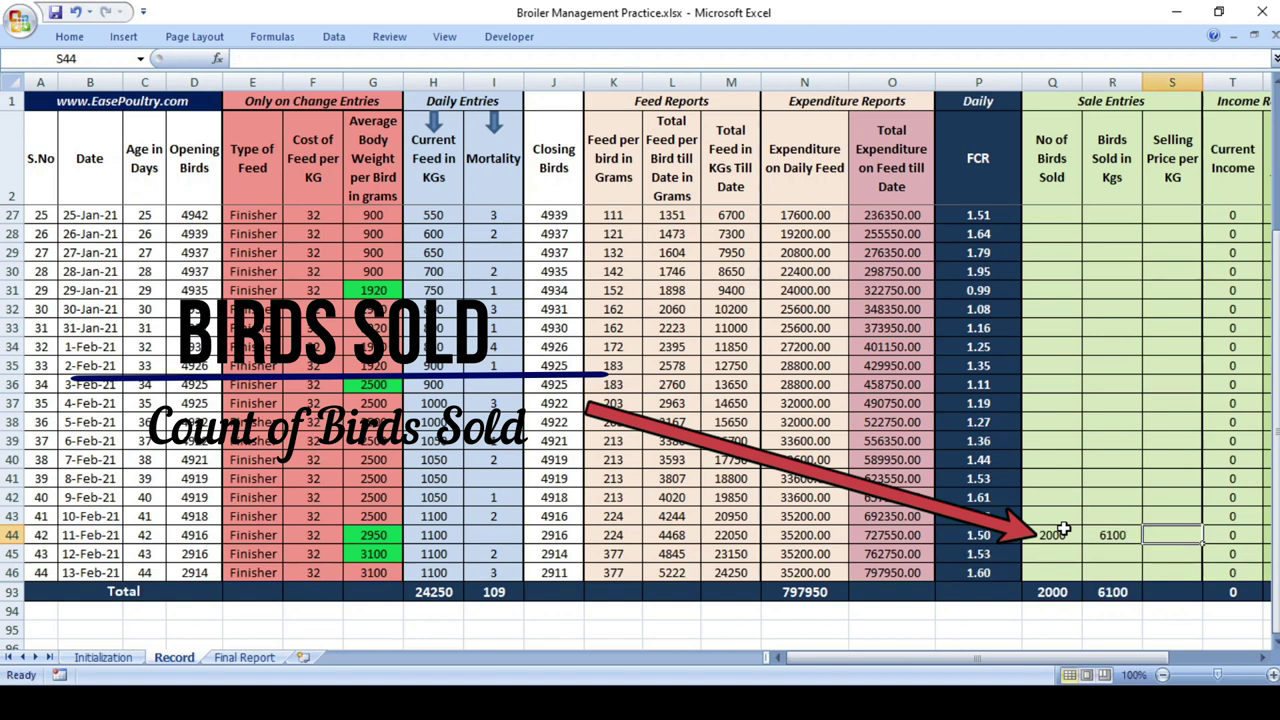
{"action": "type", "text": "85"}
{"action": "key", "text": "Return"}
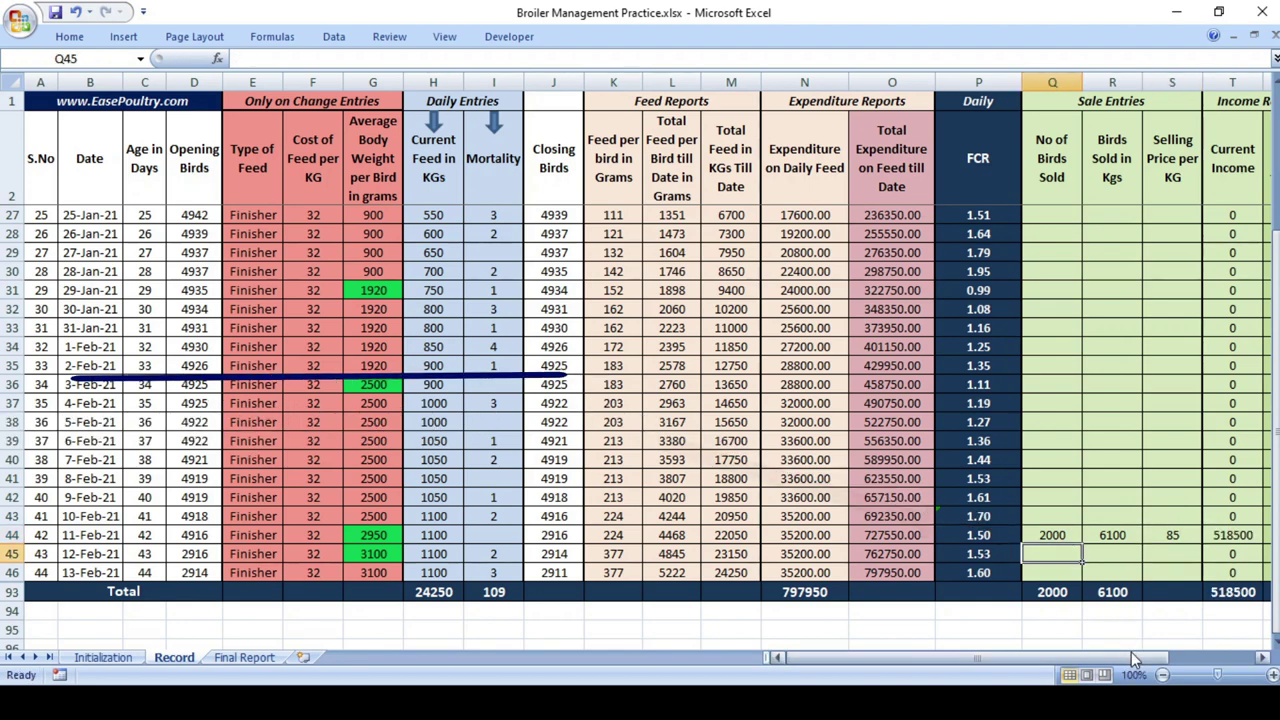
{"action": "left_click_drag", "start_coordinate": [1131, 657], "coordinate": [1201, 665]}
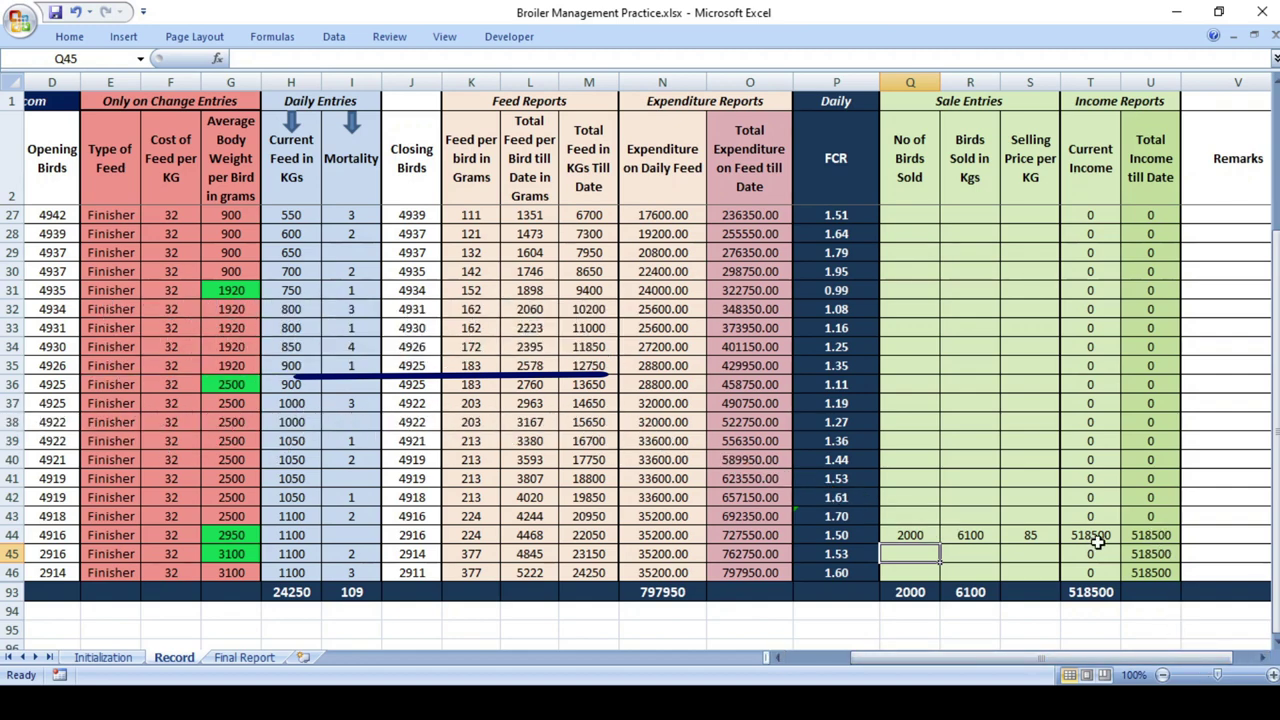
{"action": "left_click_drag", "start_coordinate": [1150, 658], "coordinate": [1087, 660]}
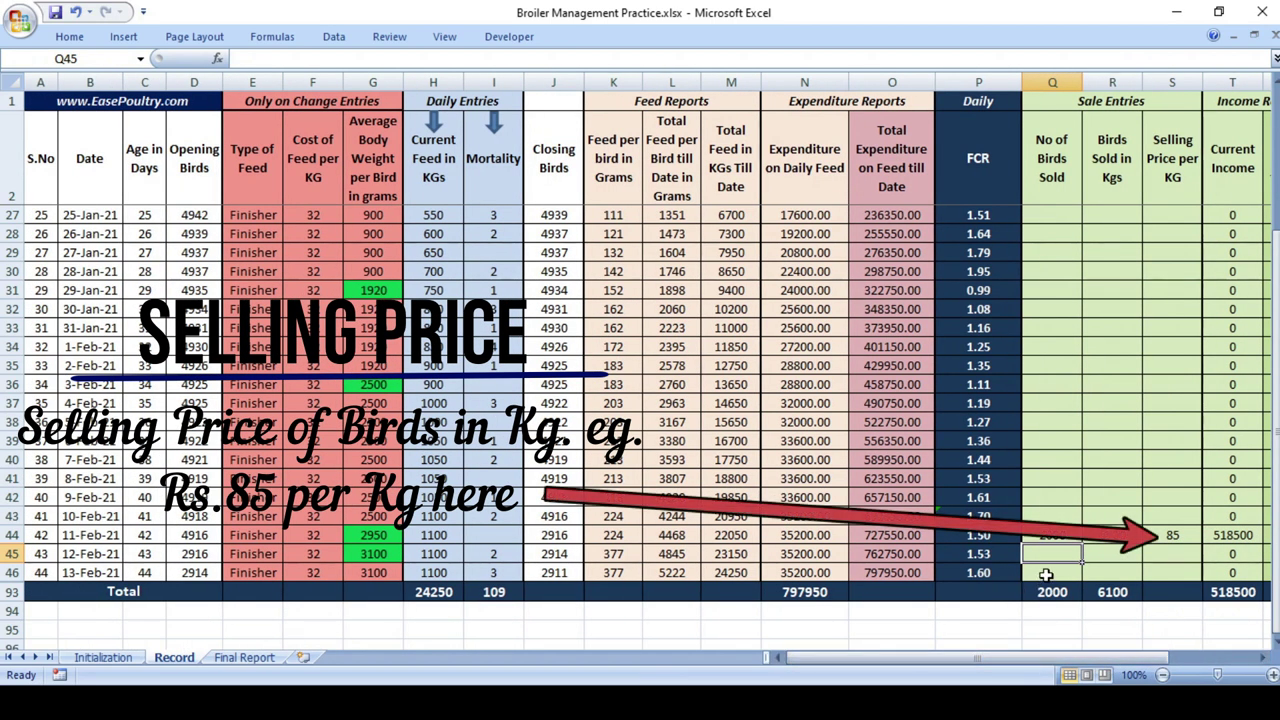
{"action": "left_click", "coordinate": [144, 569]}
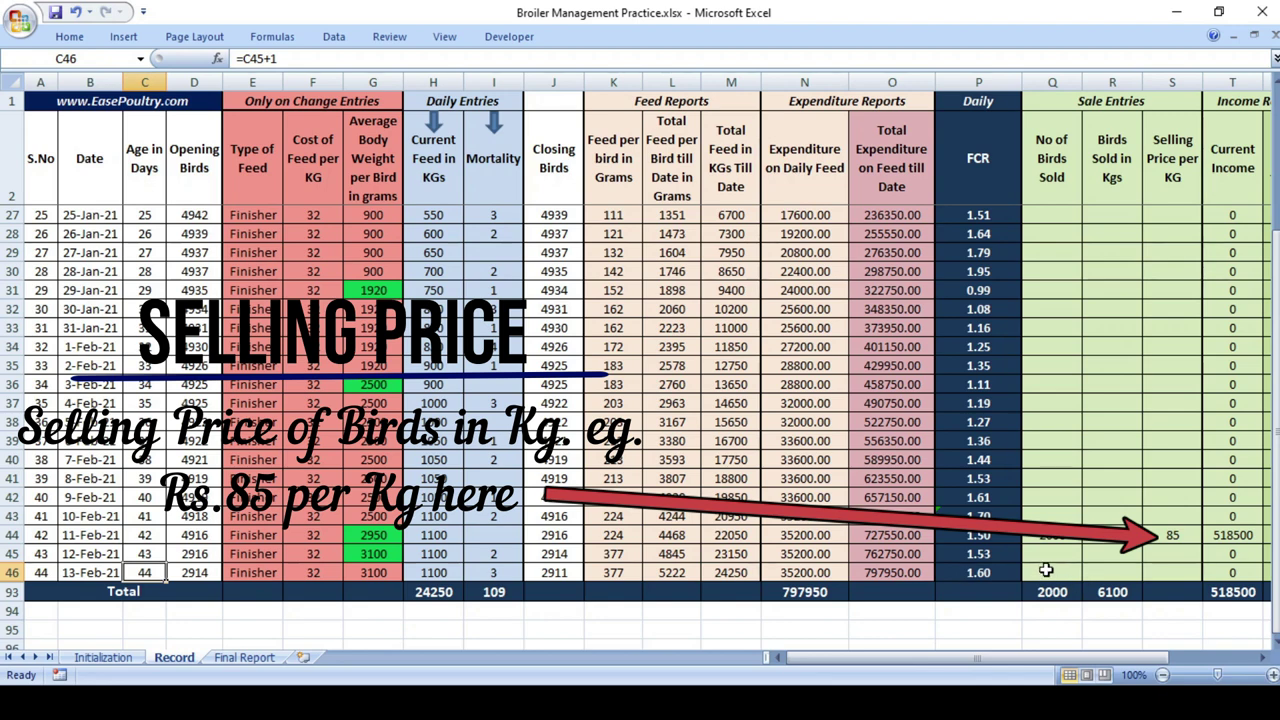
{"action": "left_click", "coordinate": [1045, 569]}
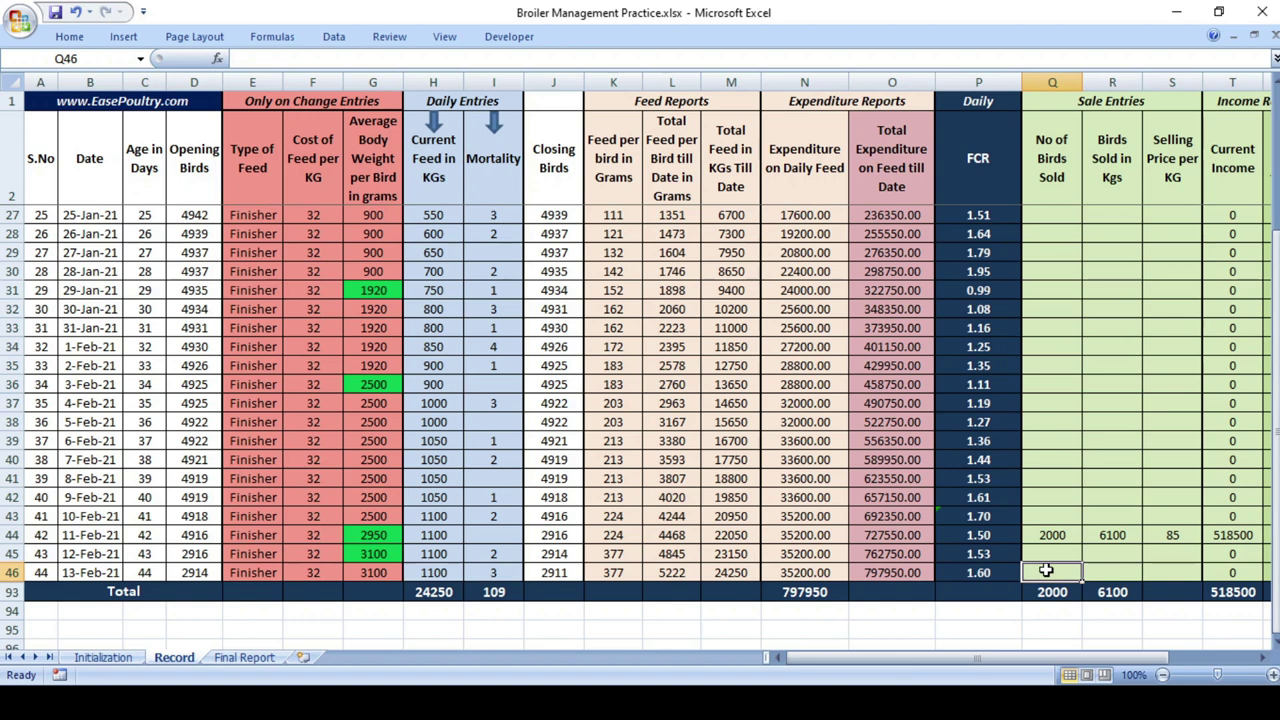
- Enter the 13-Feb-21 sale in Q46:S46: 2911 birds, 9024 kg at 80 per kg
{"action": "type", "text": "2"}
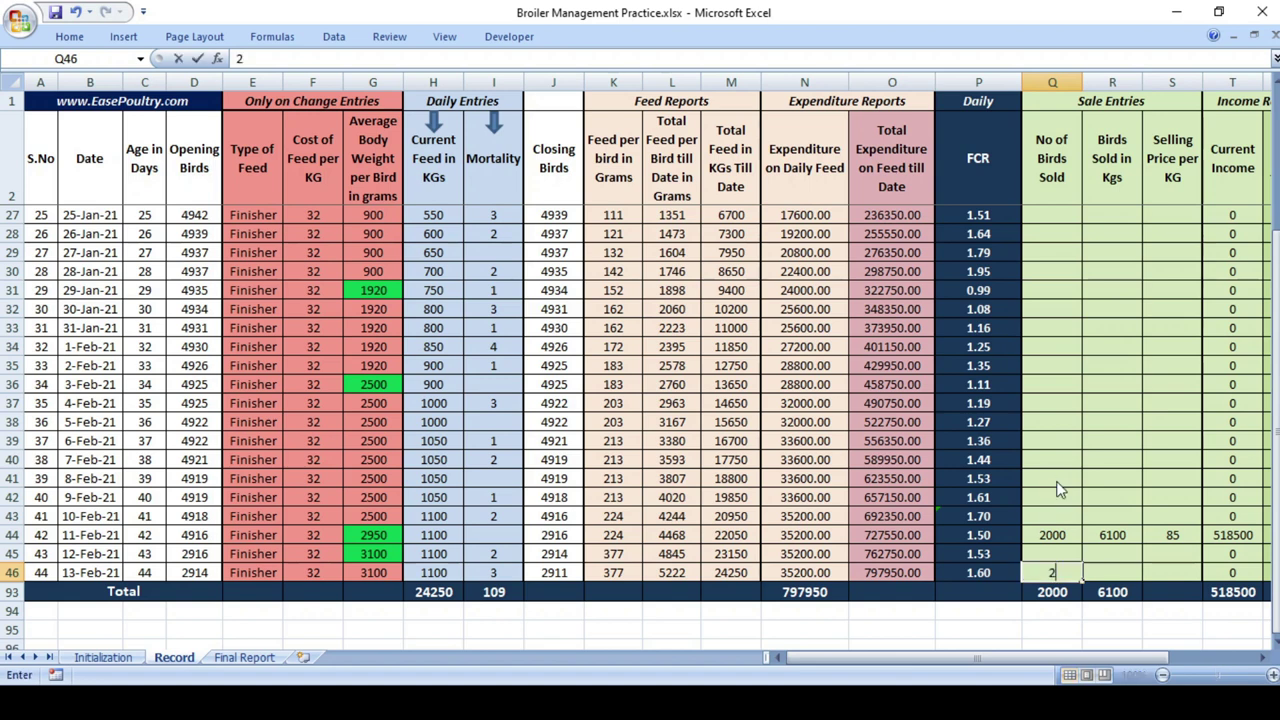
{"action": "type", "text": "911"}
{"action": "key", "text": "Tab"}
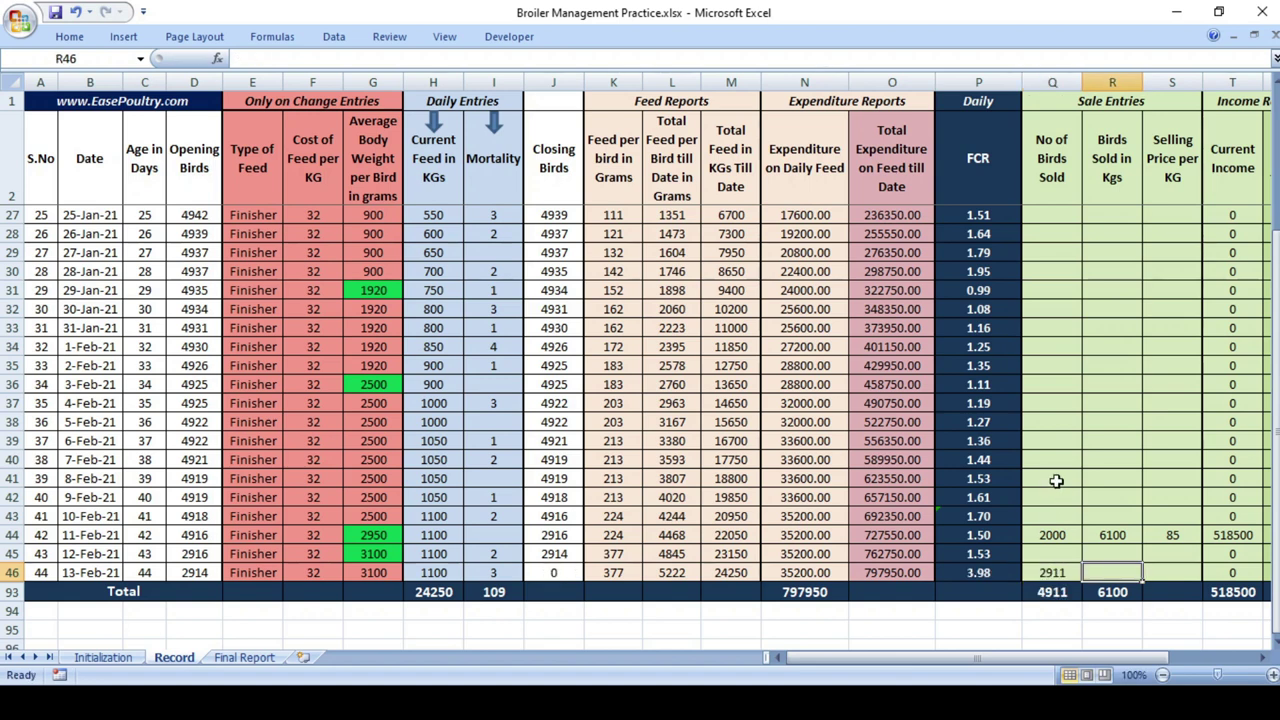
{"action": "type", "text": "9024"}
{"action": "key", "text": "Tab"}
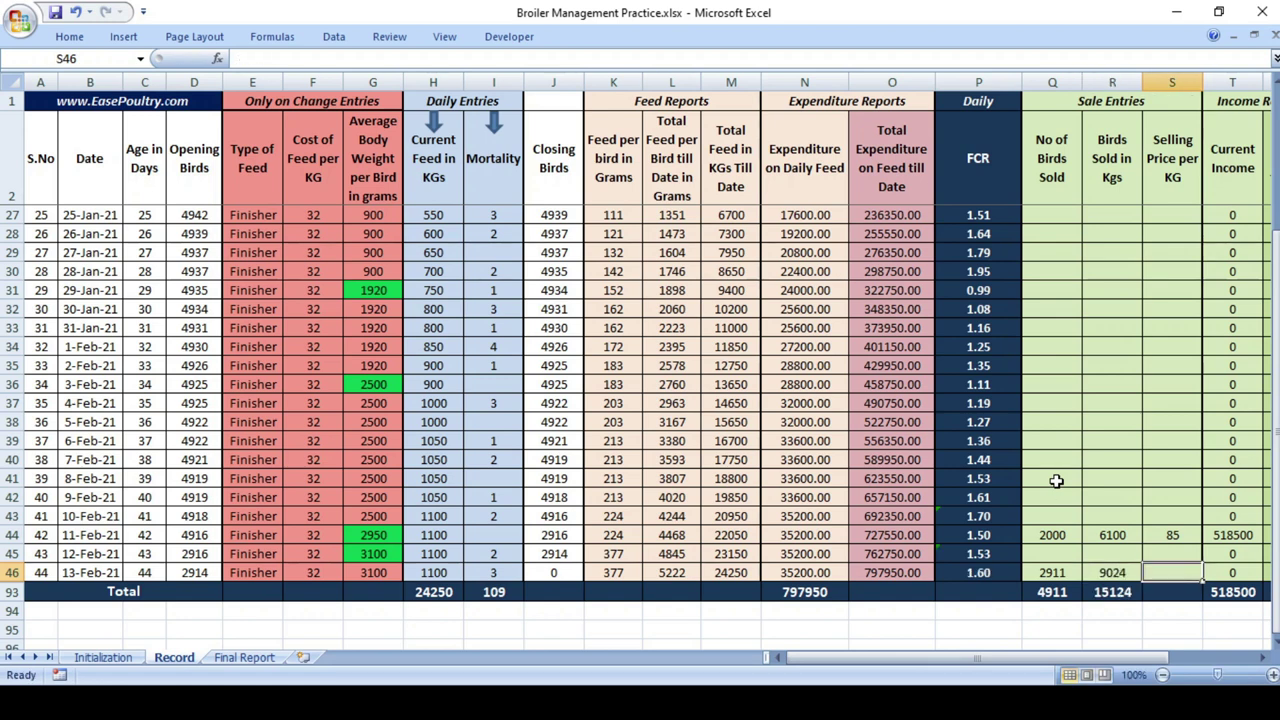
{"action": "type", "text": "80"}
{"action": "key", "text": "Return"}
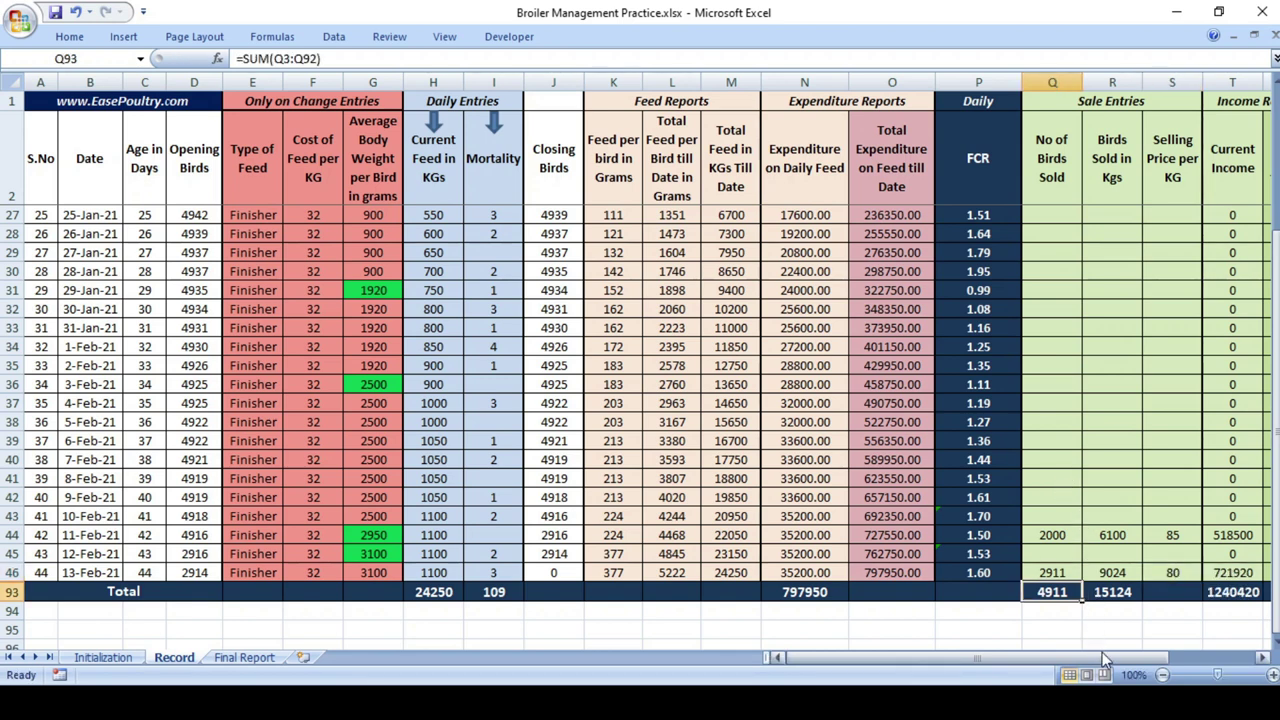
- Check the 13-Feb-21 income in T46 and the total current income of 1240420 in T93
{"action": "left_click_drag", "start_coordinate": [1107, 655], "coordinate": [1200, 658]}
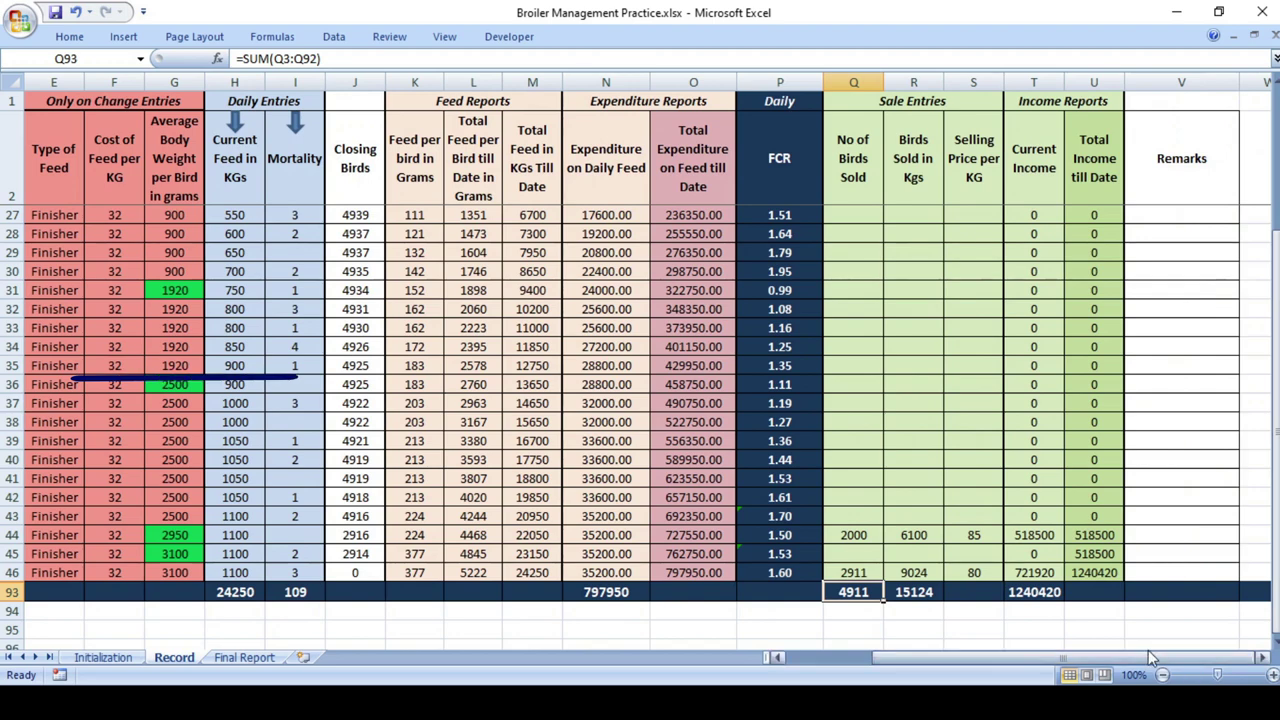
{"action": "left_click", "coordinate": [1034, 572]}
{"action": "left_click", "coordinate": [1034, 592]}
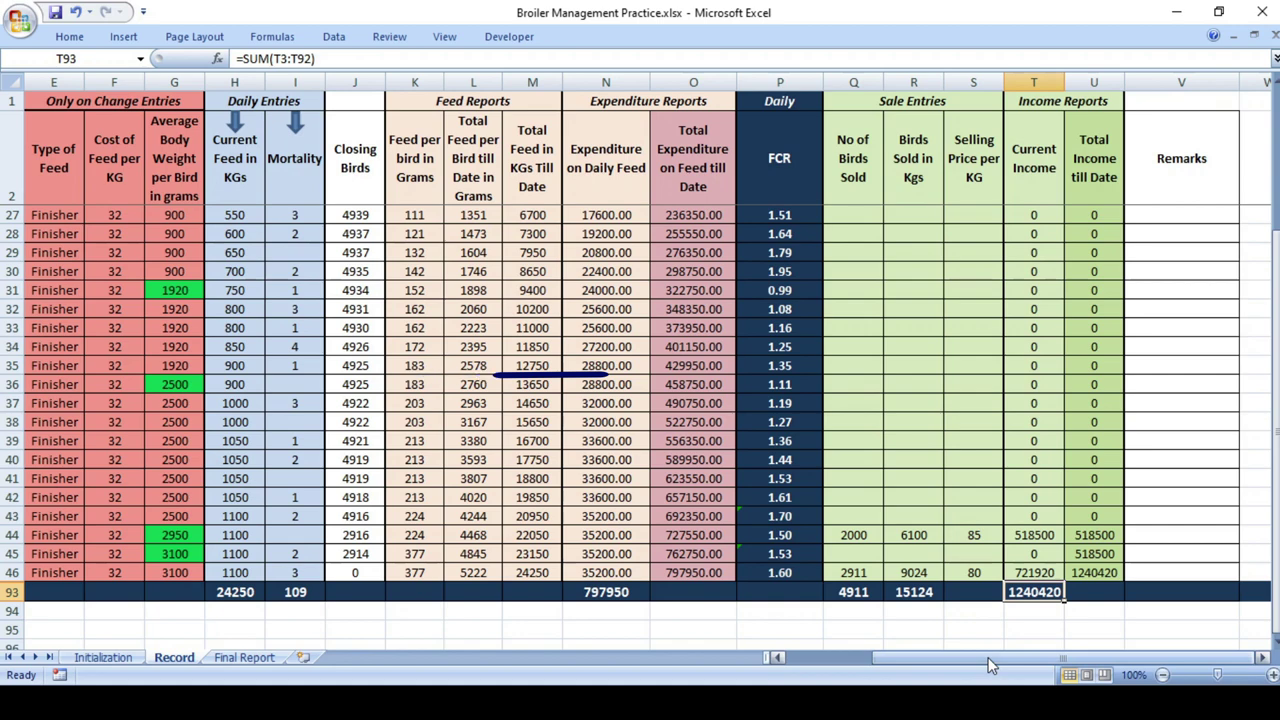
{"action": "left_click_drag", "start_coordinate": [988, 660], "coordinate": [919, 660]}
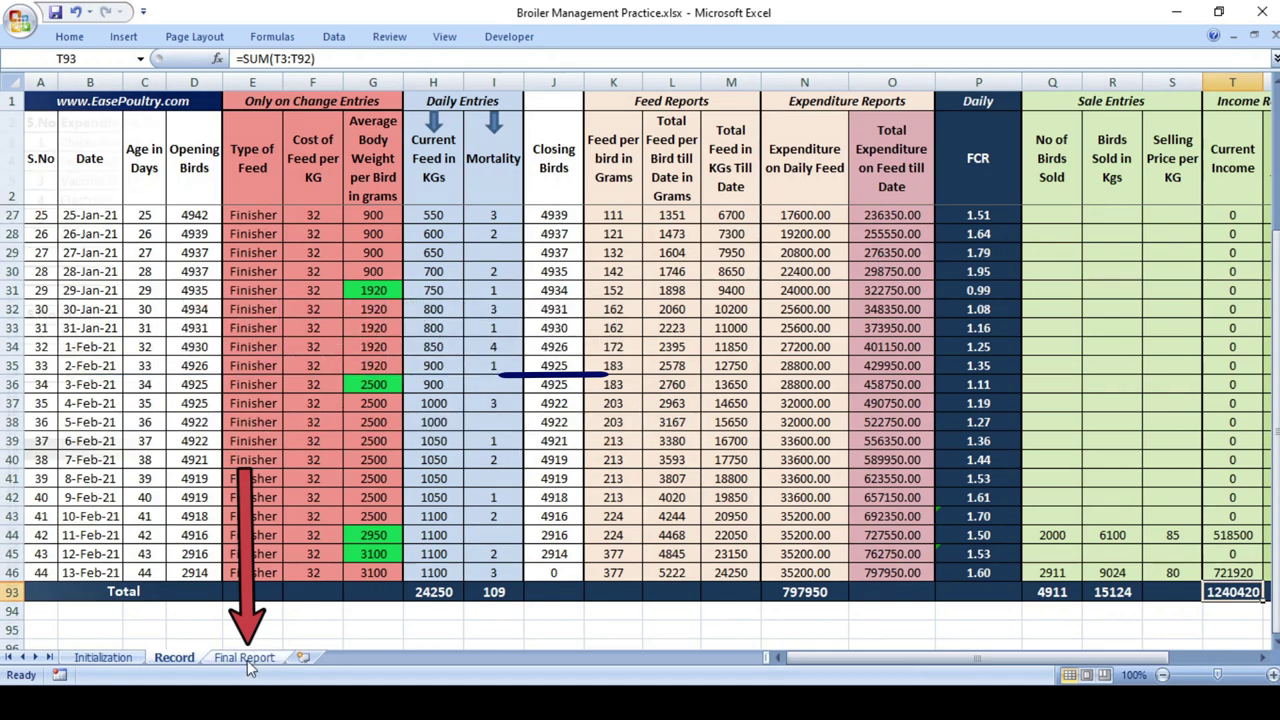
- Enter Final Report costs in C5:C8: vaccine 20000, electricity 15000, labour 17000, other 20000
{"action": "left_click", "coordinate": [247, 662]}
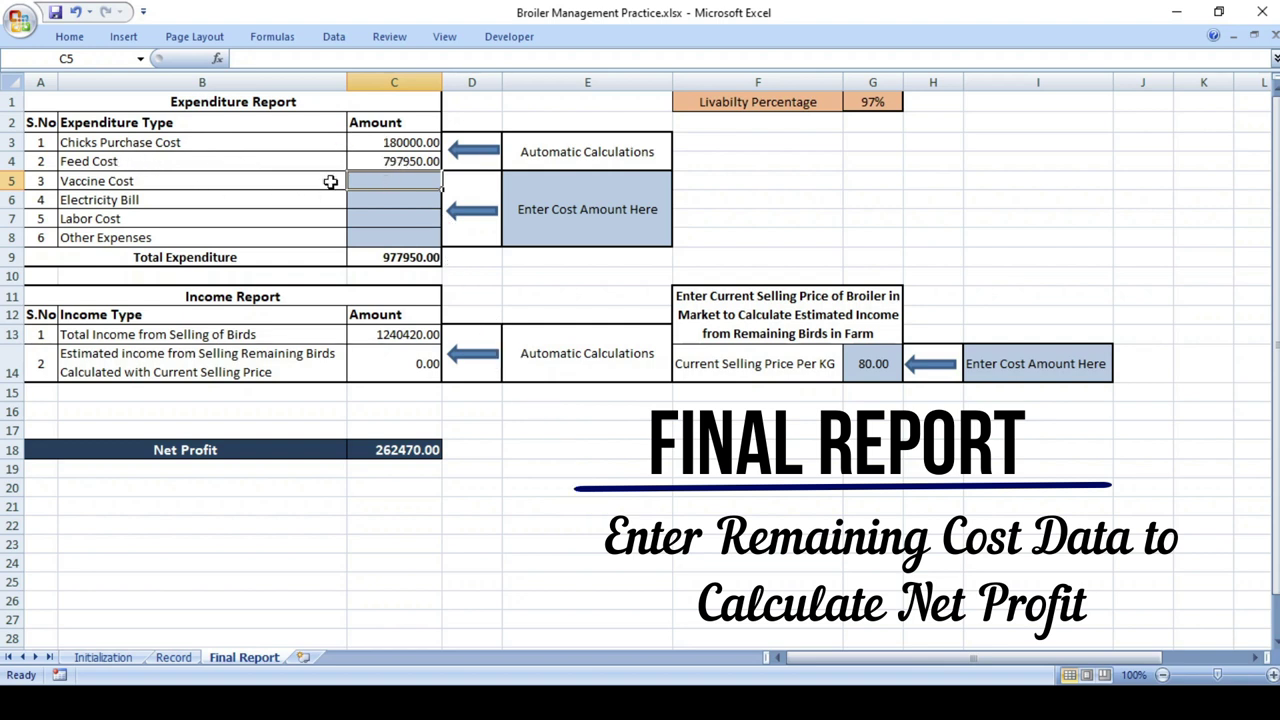
{"action": "type", "text": "20000"}
{"action": "key", "text": "Return"}
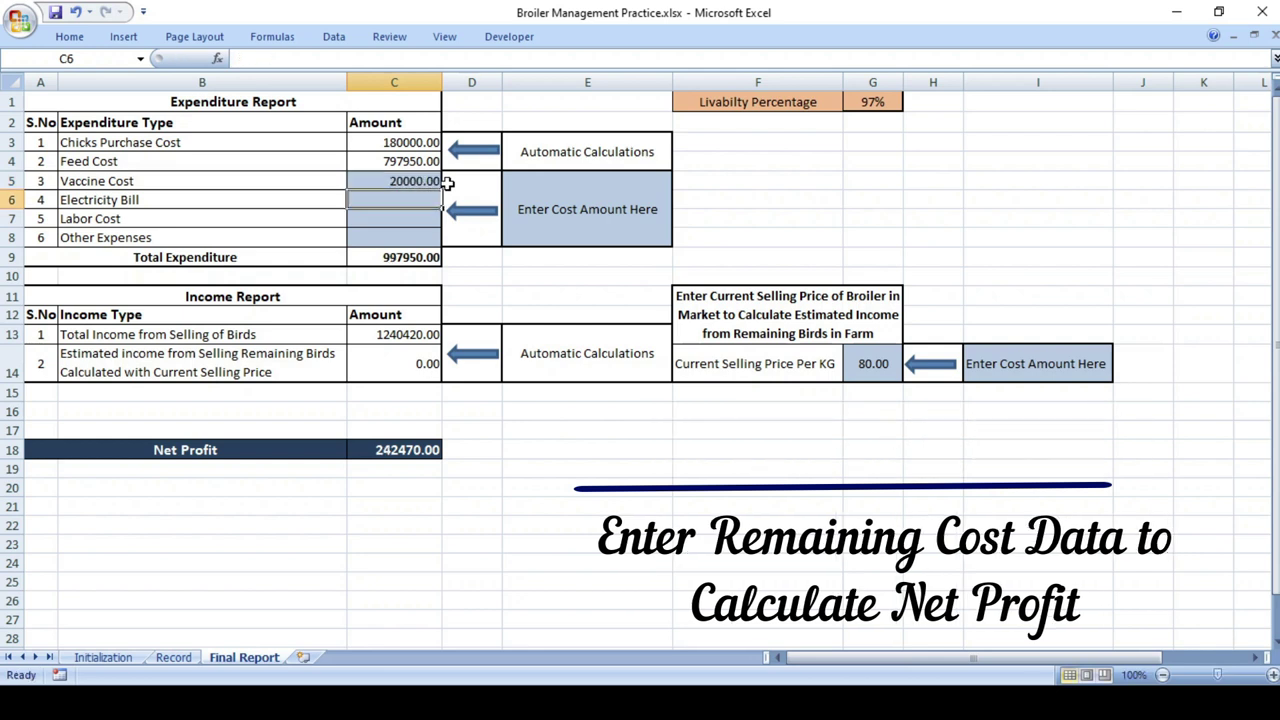
{"action": "type", "text": "15000"}
{"action": "key", "text": "Return"}
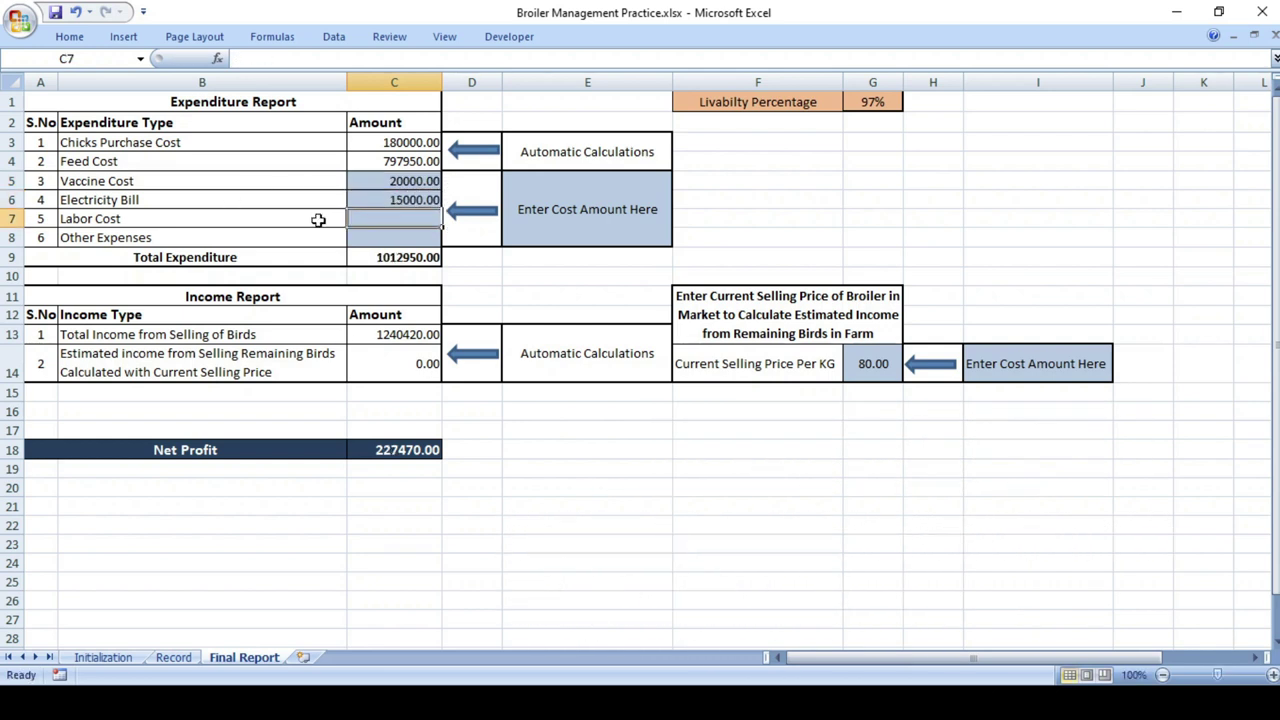
{"action": "type", "text": "17000"}
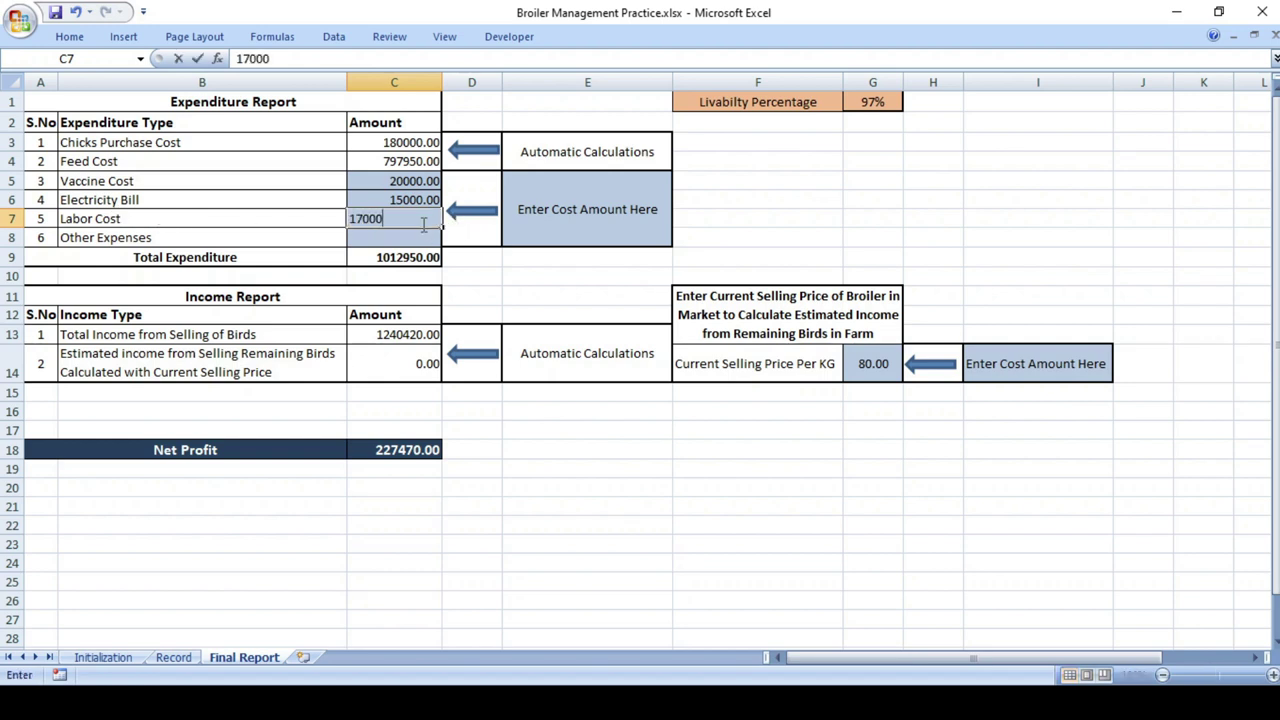
{"action": "key", "text": "Return"}
{"action": "type", "text": "20000"}
{"action": "key", "text": "Return"}
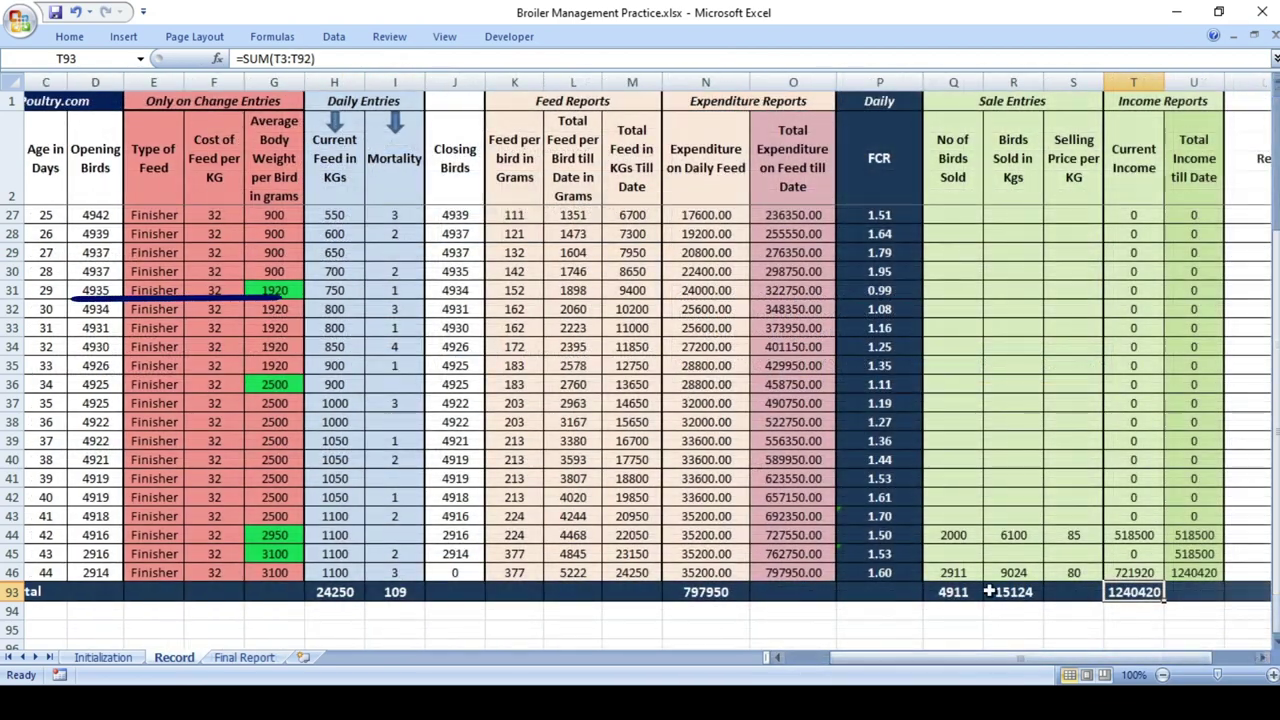
- Delete the sales entries in Q44:S46 and check the 13-Feb-21 closing bird count in J46
{"action": "left_click_drag", "start_coordinate": [950, 535], "coordinate": [1065, 570]}
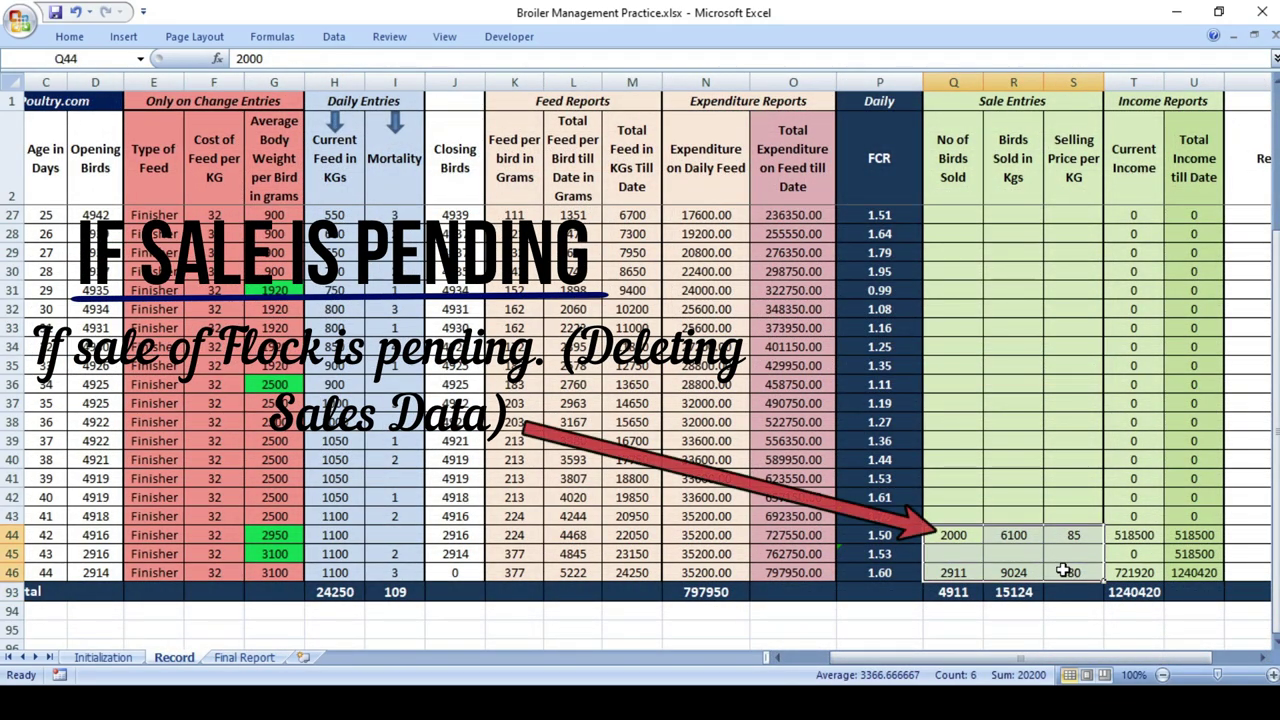
{"action": "key", "text": "Delete"}
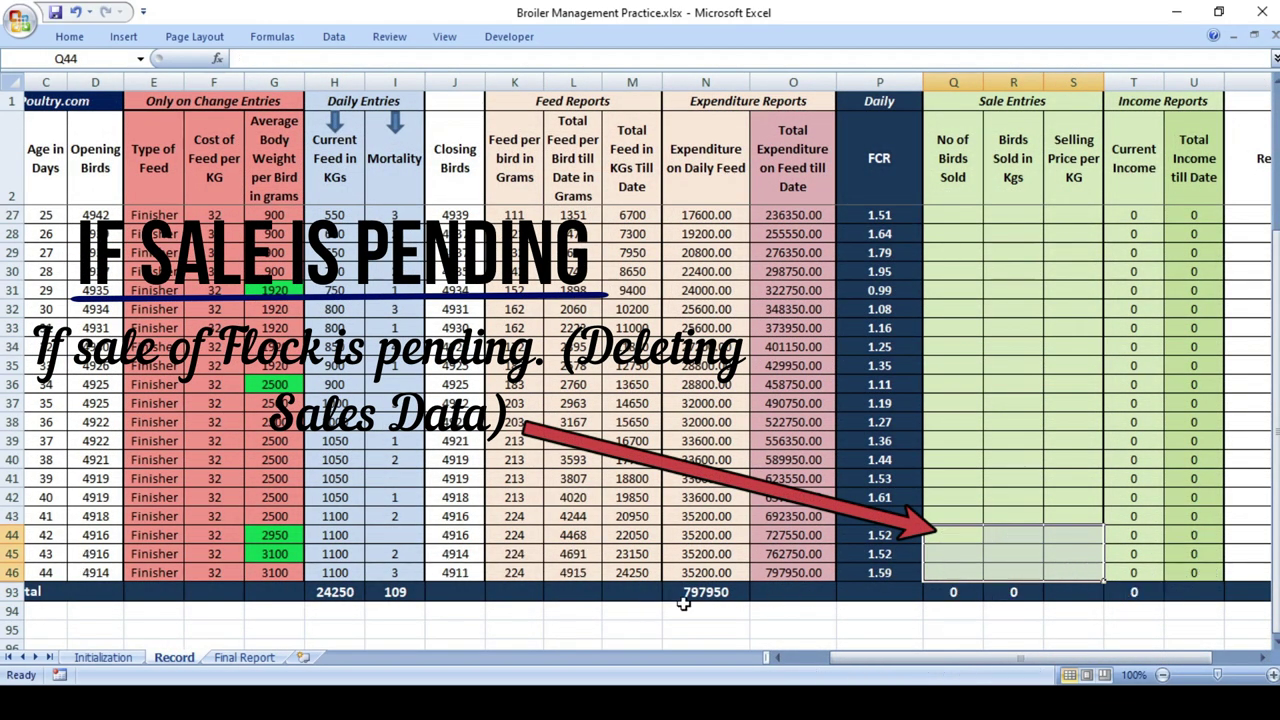
{"action": "left_click_drag", "start_coordinate": [864, 655], "coordinate": [840, 655]}
{"action": "left_click", "coordinate": [557, 568]}
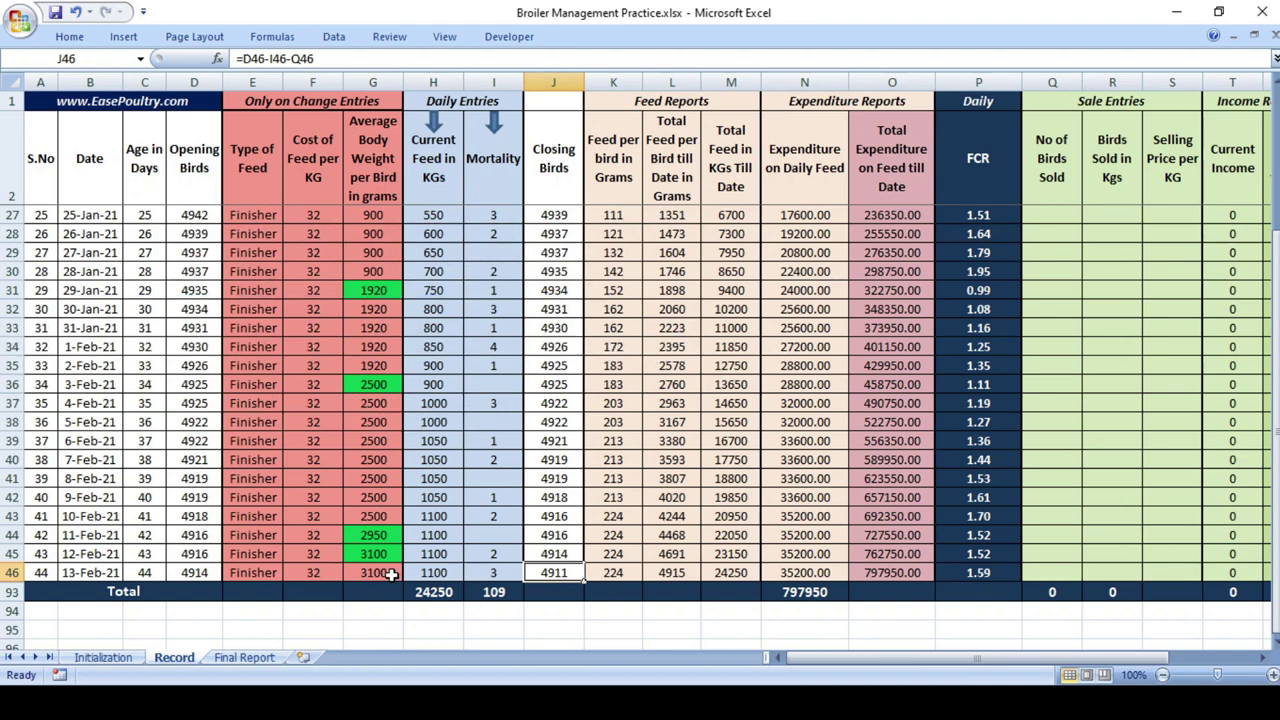
{"action": "left_click", "coordinate": [256, 657]}
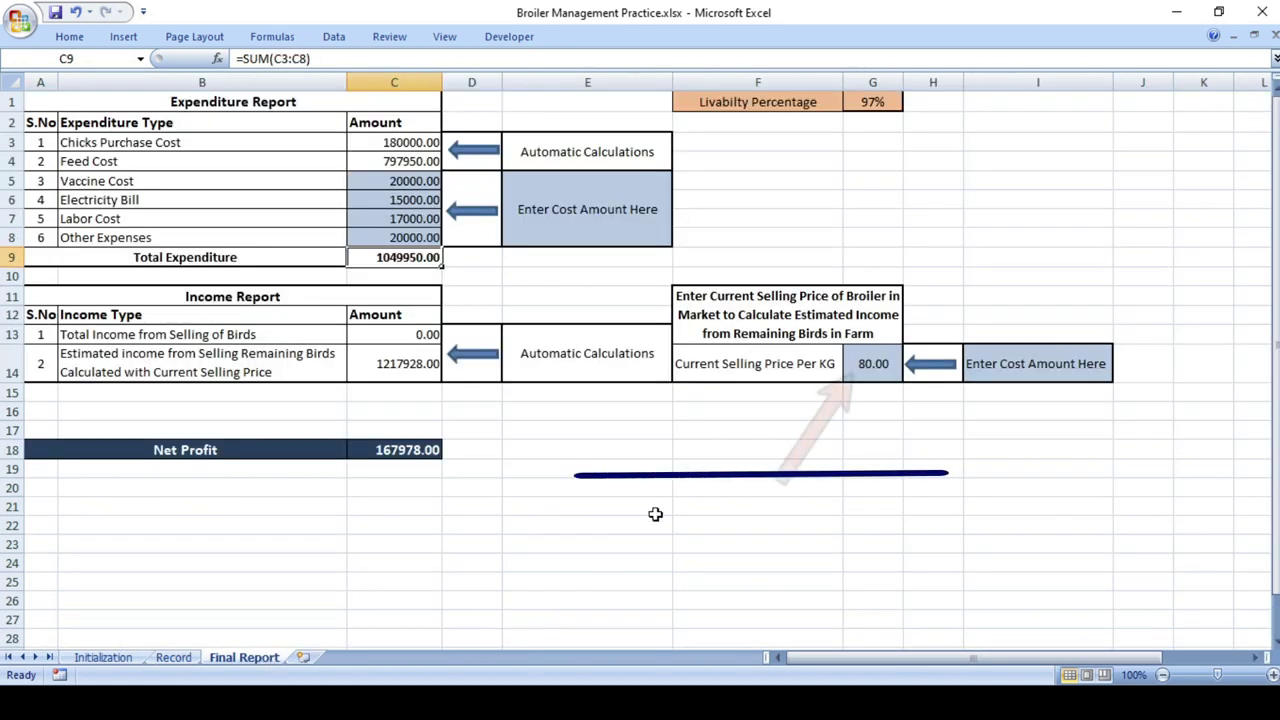
- Enter 82 as the current selling price per kg in G14, then check the updated estimated income
{"action": "left_click", "coordinate": [846, 378]}
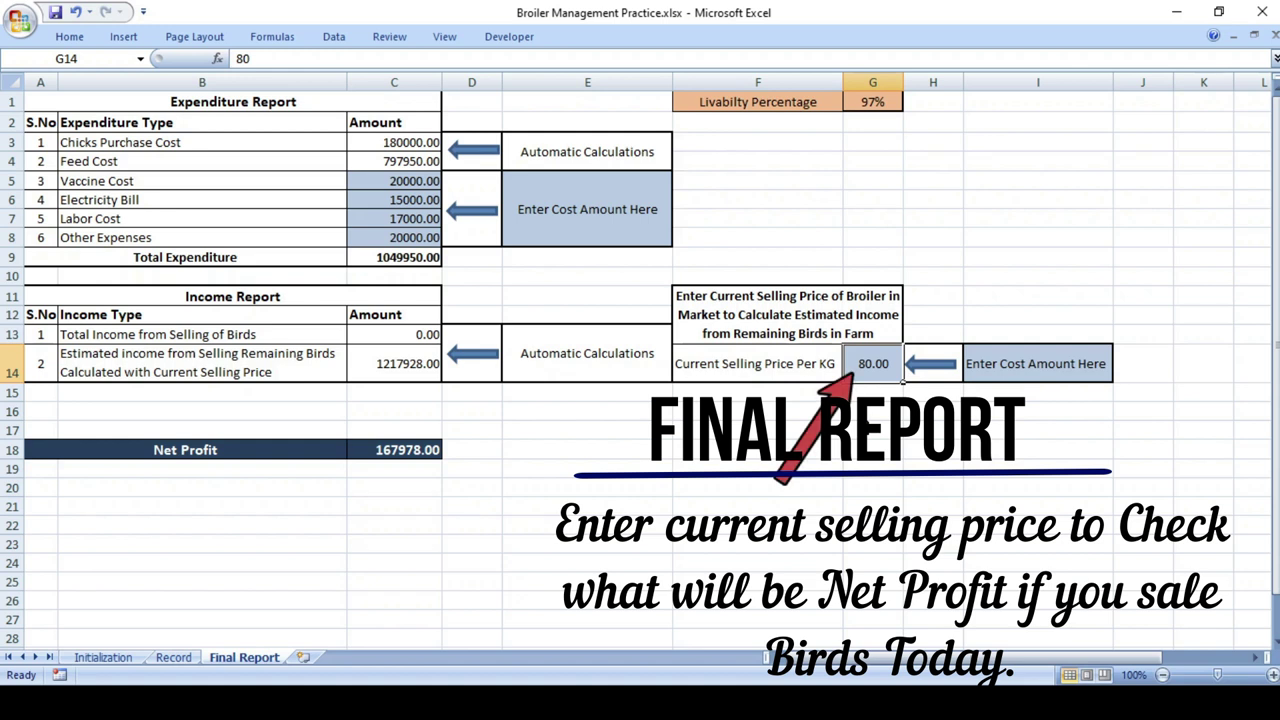
{"action": "type", "text": "82"}
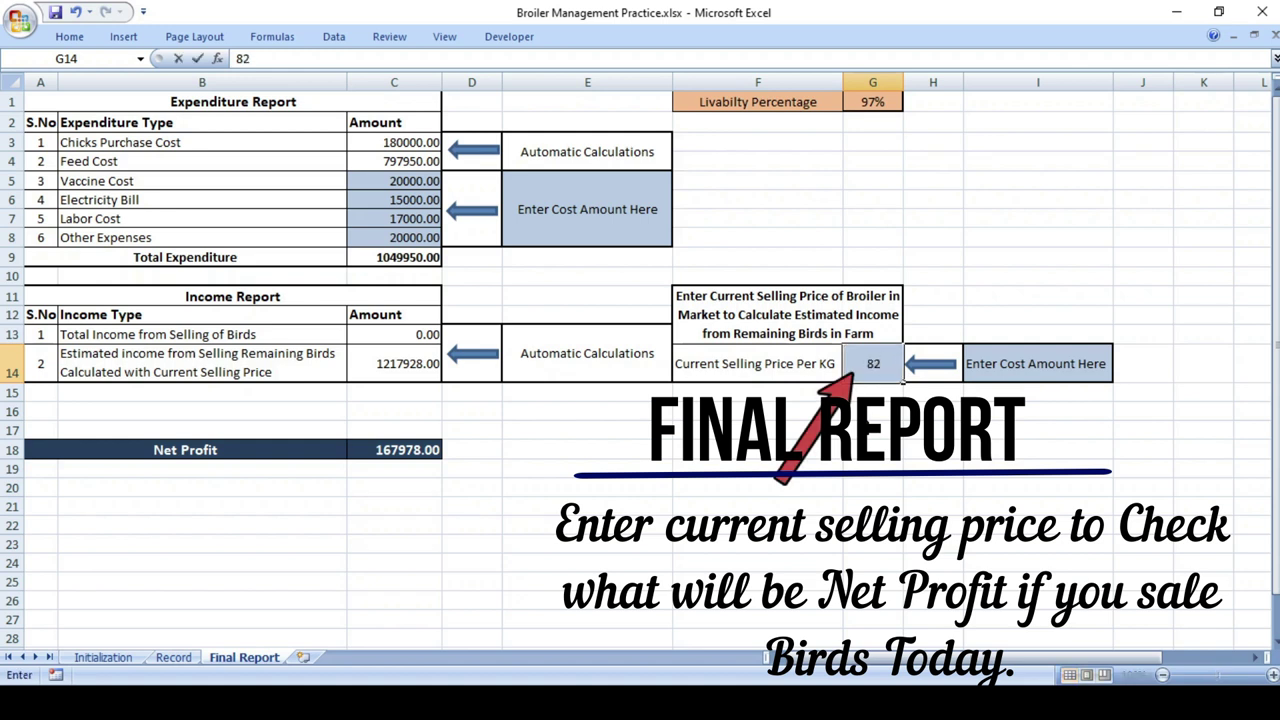
{"action": "key", "text": "Return"}
{"action": "left_click", "coordinate": [867, 363]}
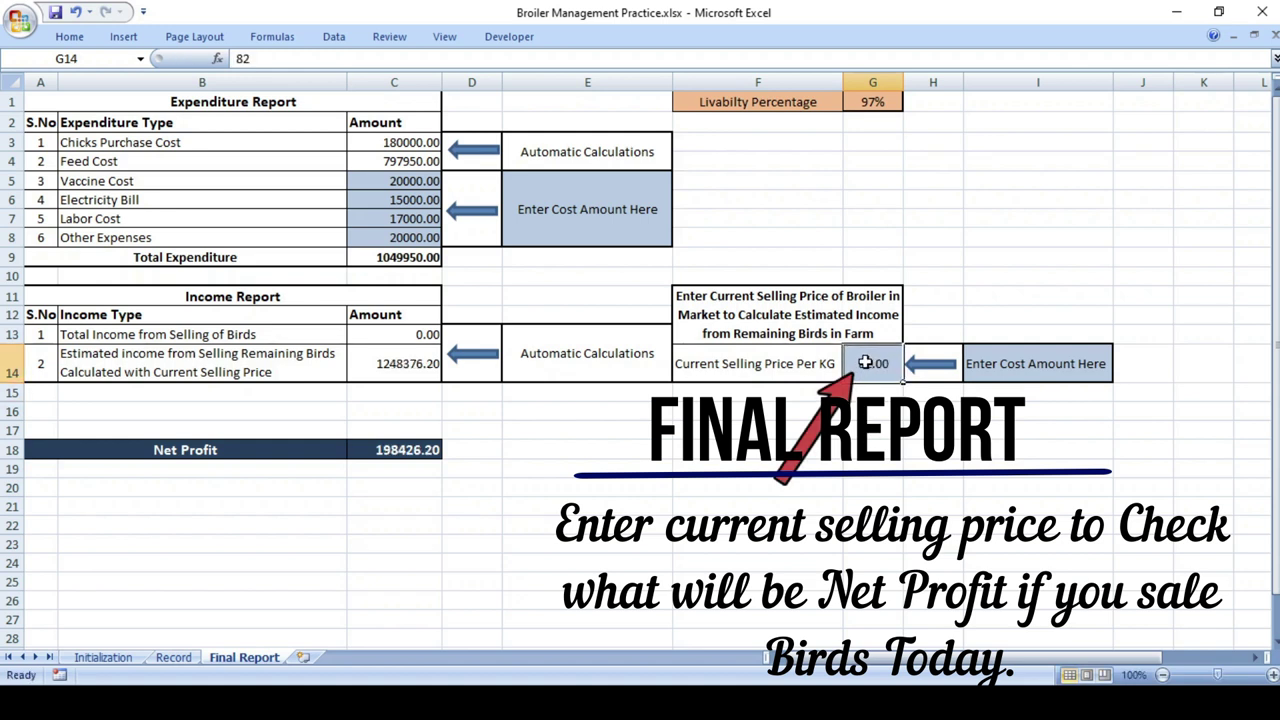
{"action": "left_click", "coordinate": [251, 377]}
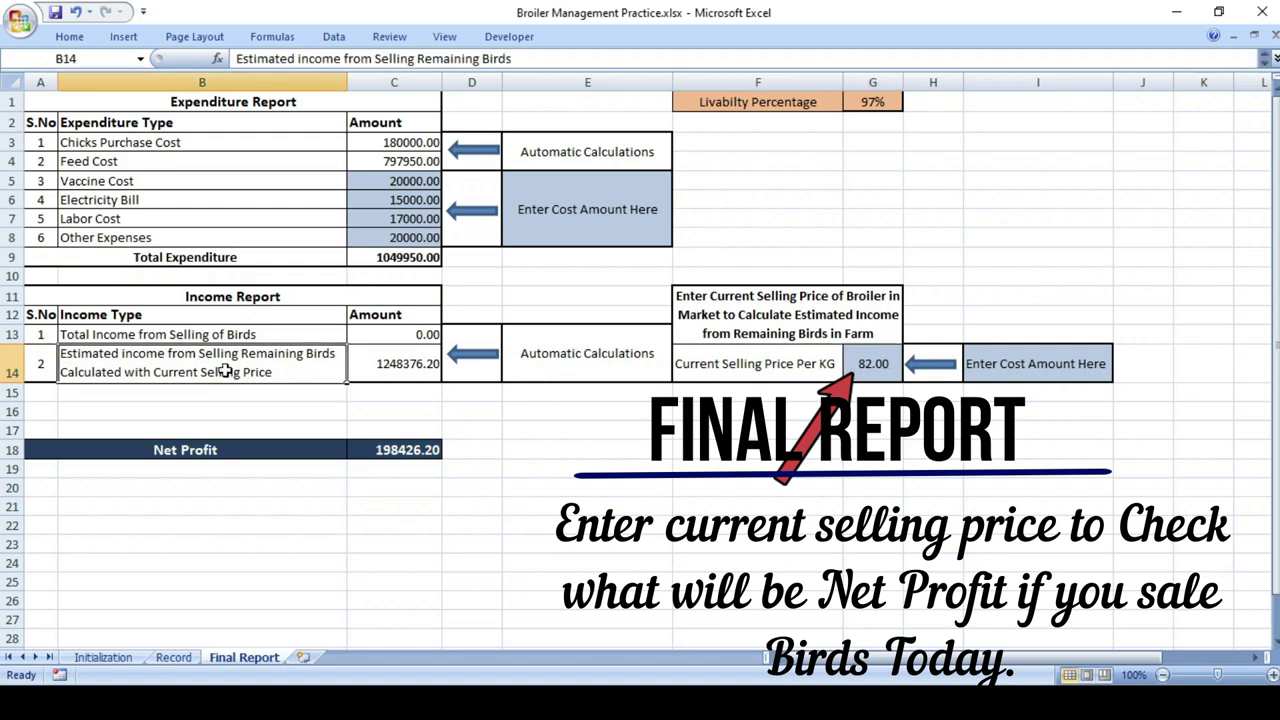